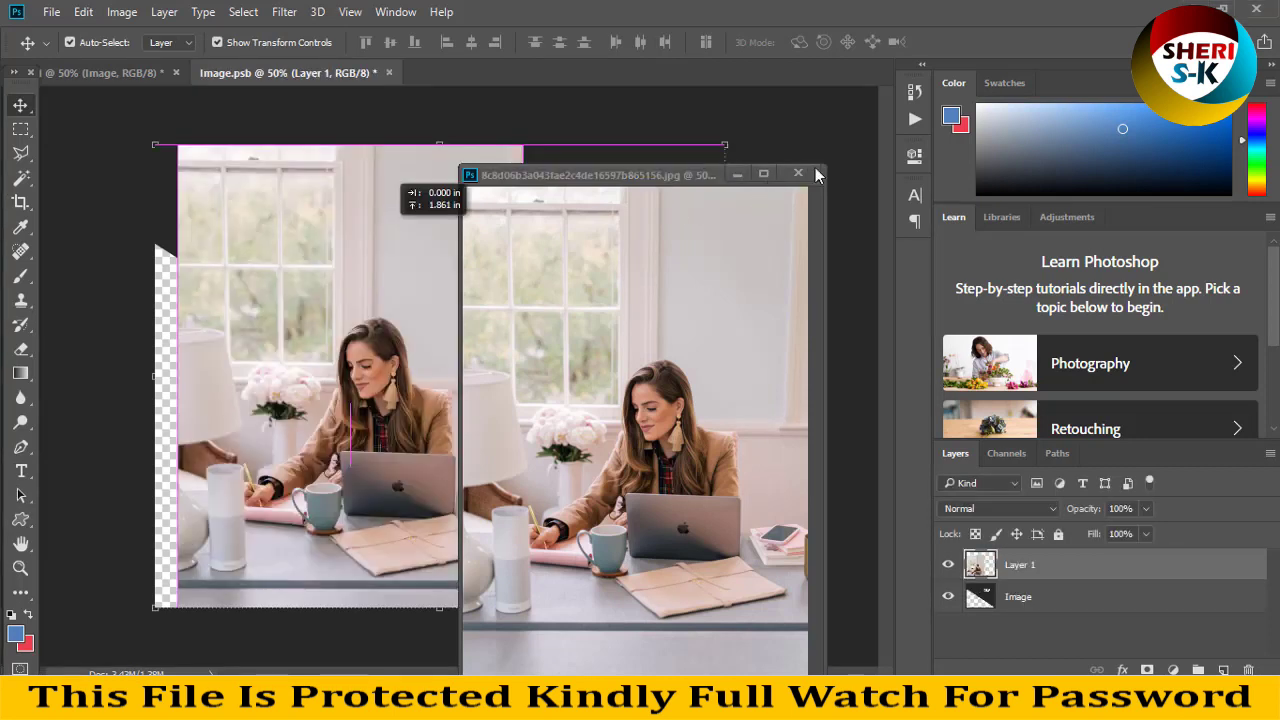
Close the source photo, enlarge the pasted copy to about 181% to cover the canvas, and clip it to the Image layer.
left_click(799, 174)
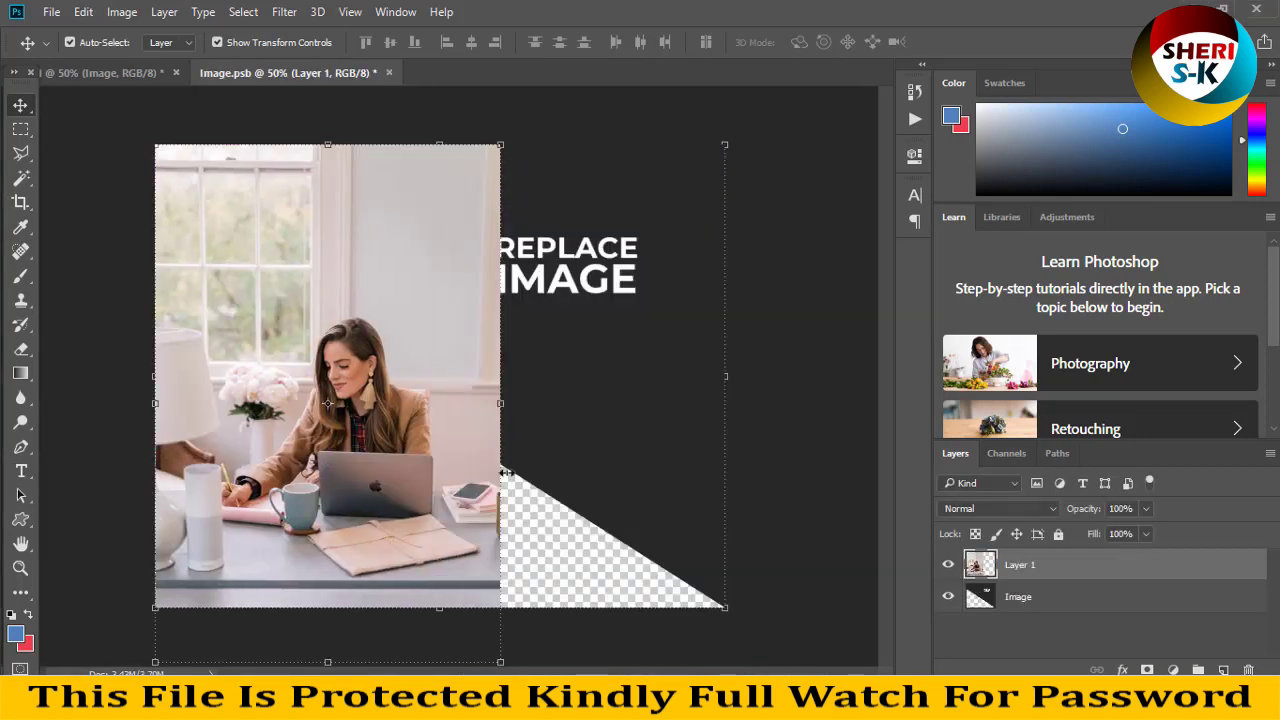
key("ctrl+minus")
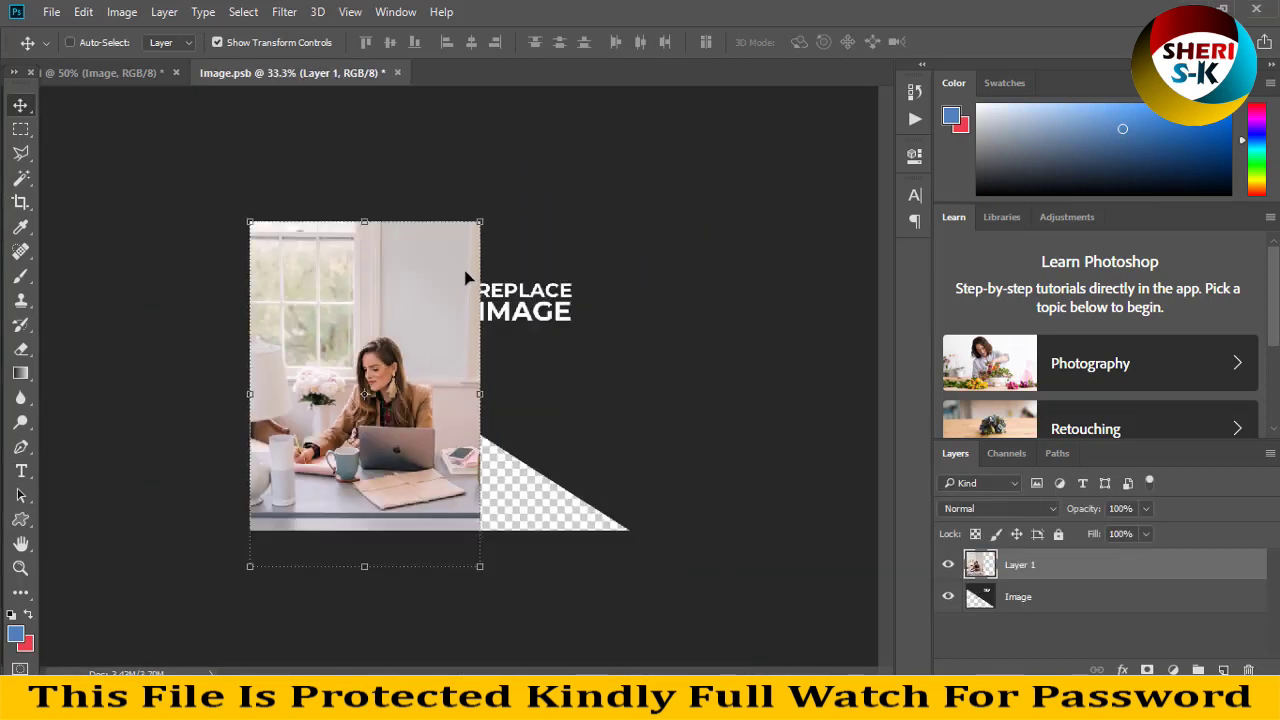
key("ctrl+minus")
left_click_drag(470, 261, 546, 145)
left_click_drag(546, 145, 610, 51)
left_click_drag(520, 316, 506, 401)
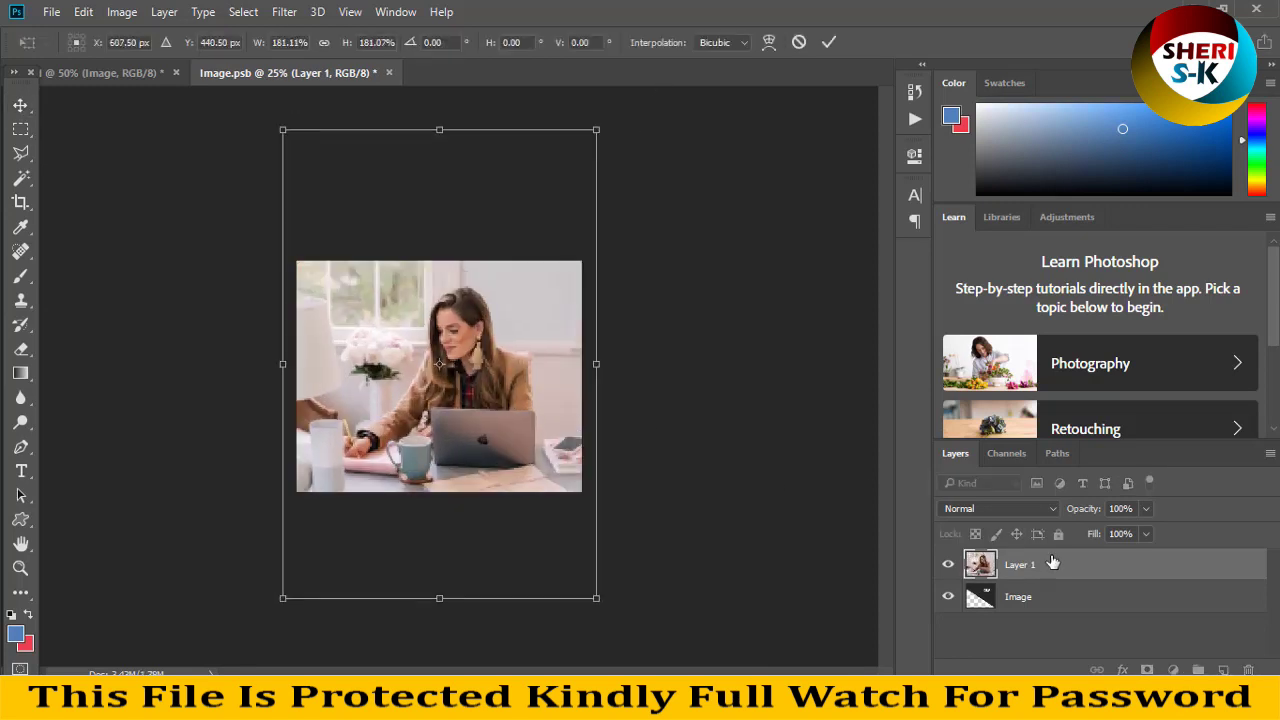
key("Return")
right_click(1046, 566)
left_click(747, 433)
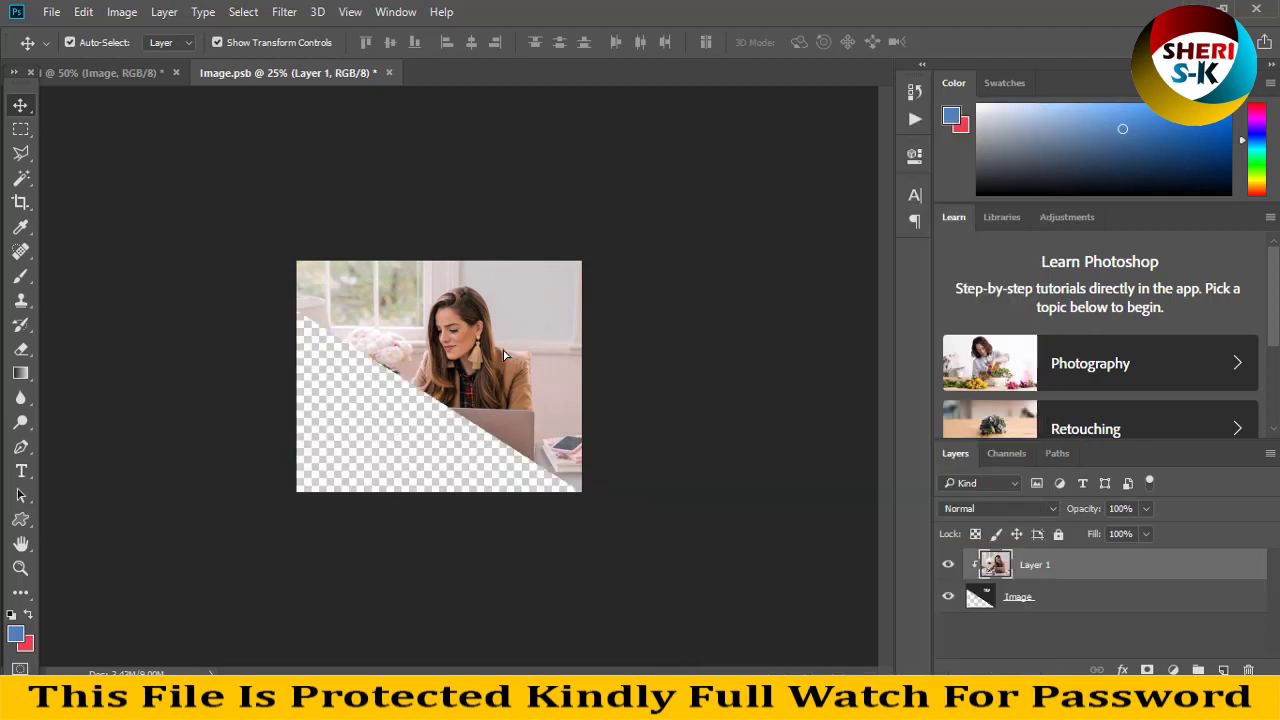
Shift the clipped photo upward and save the embedded image so that it updates in the 50% off banner.
left_click_drag(484, 409, 507, 350)
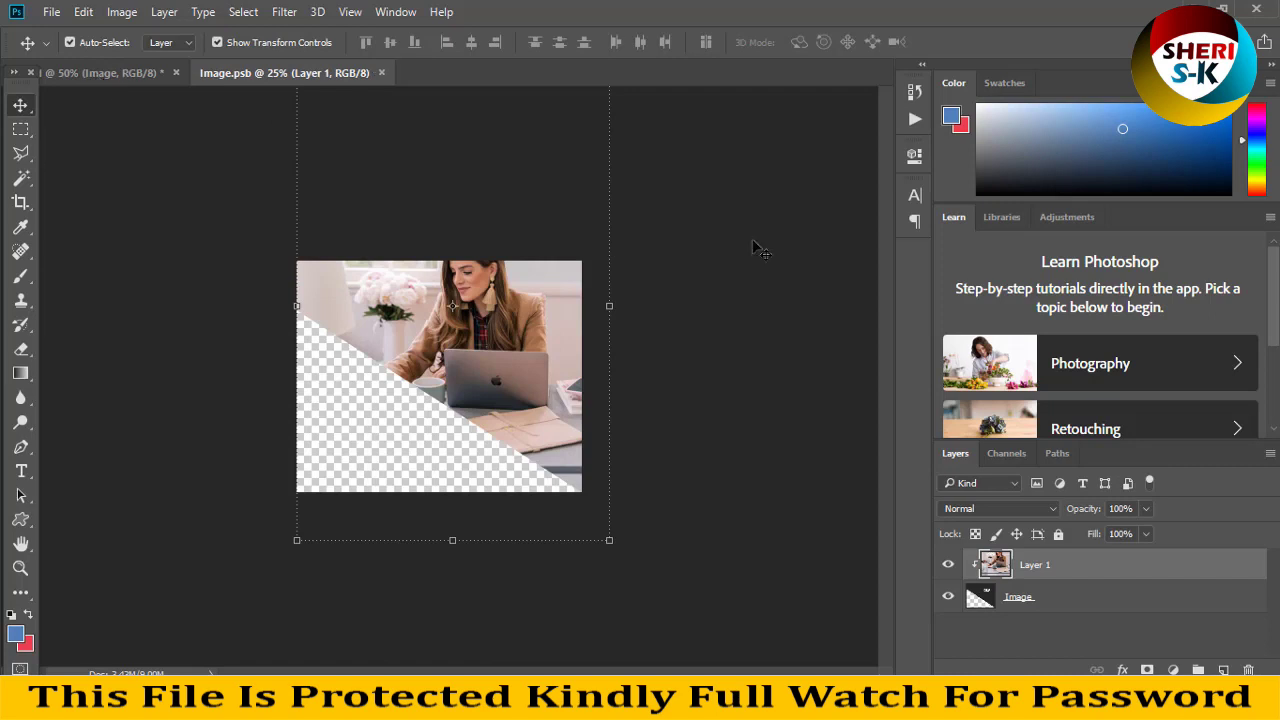
key("ctrl+s")
key("ctrl+Tab")
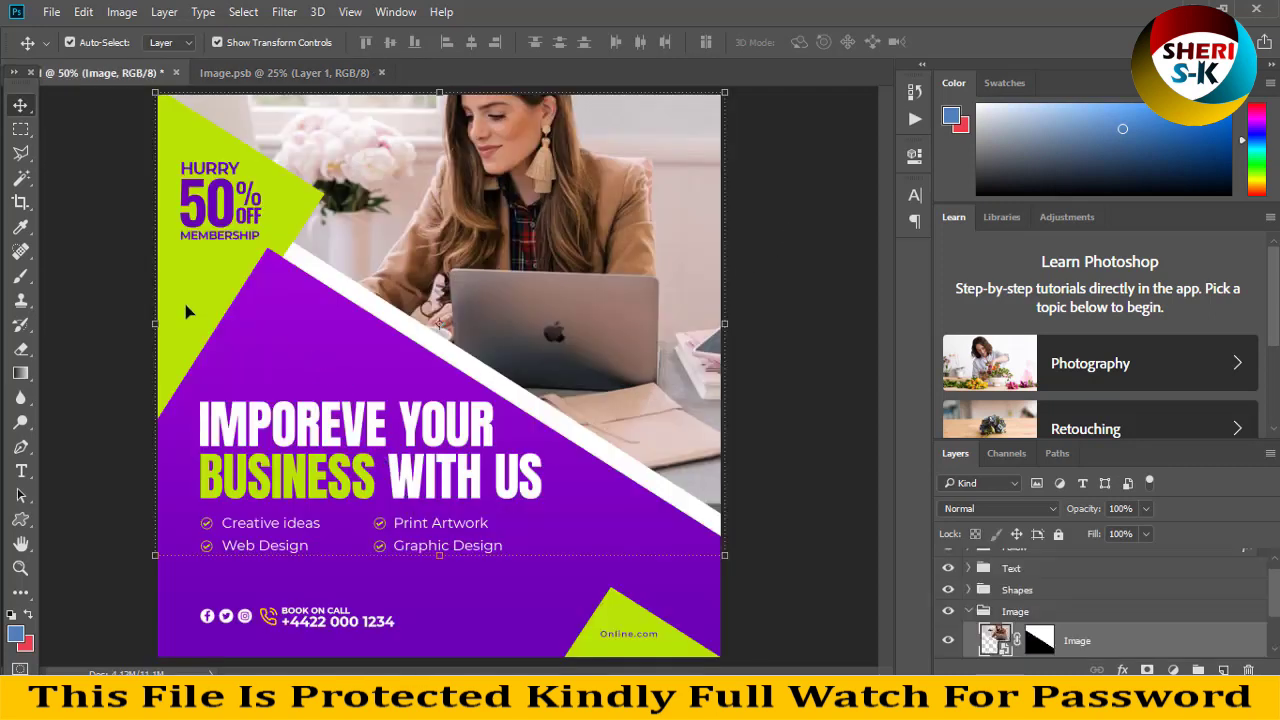
Try different fill colours, including dark blue 0d1885, on the green corner shape behind the 50% off text.
left_click(654, 537)
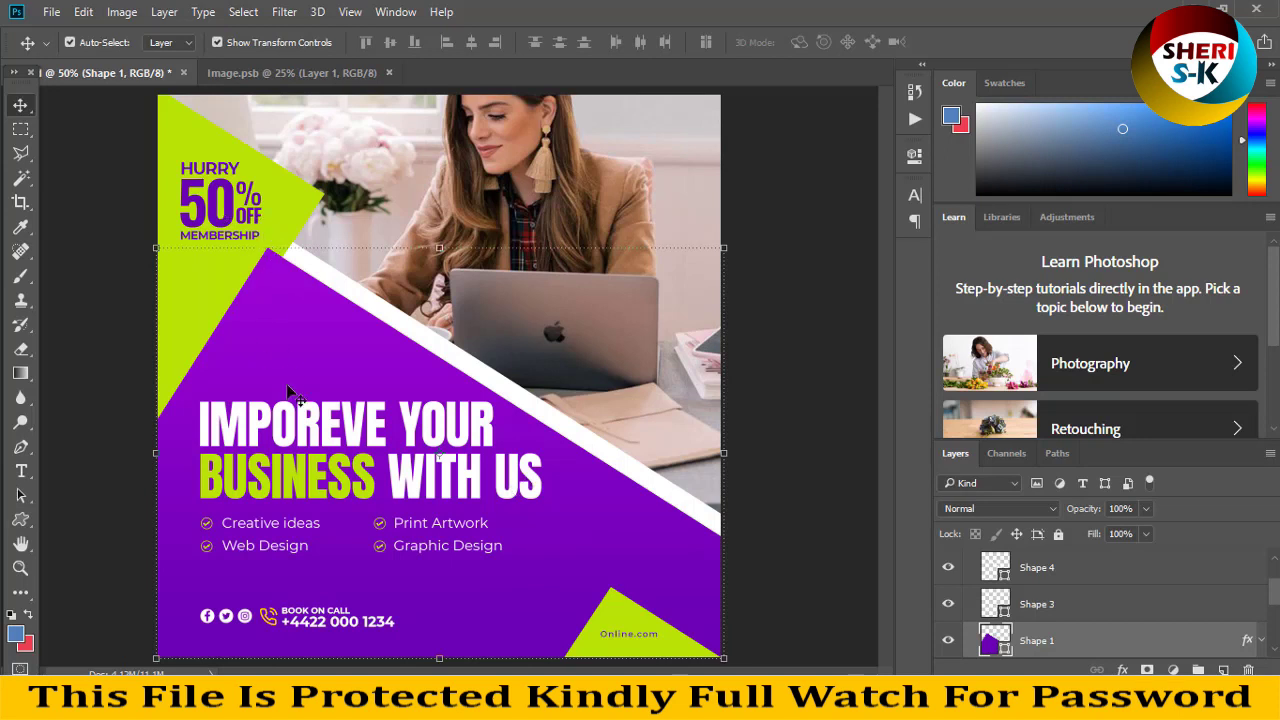
left_click(305, 432)
left_click(175, 276)
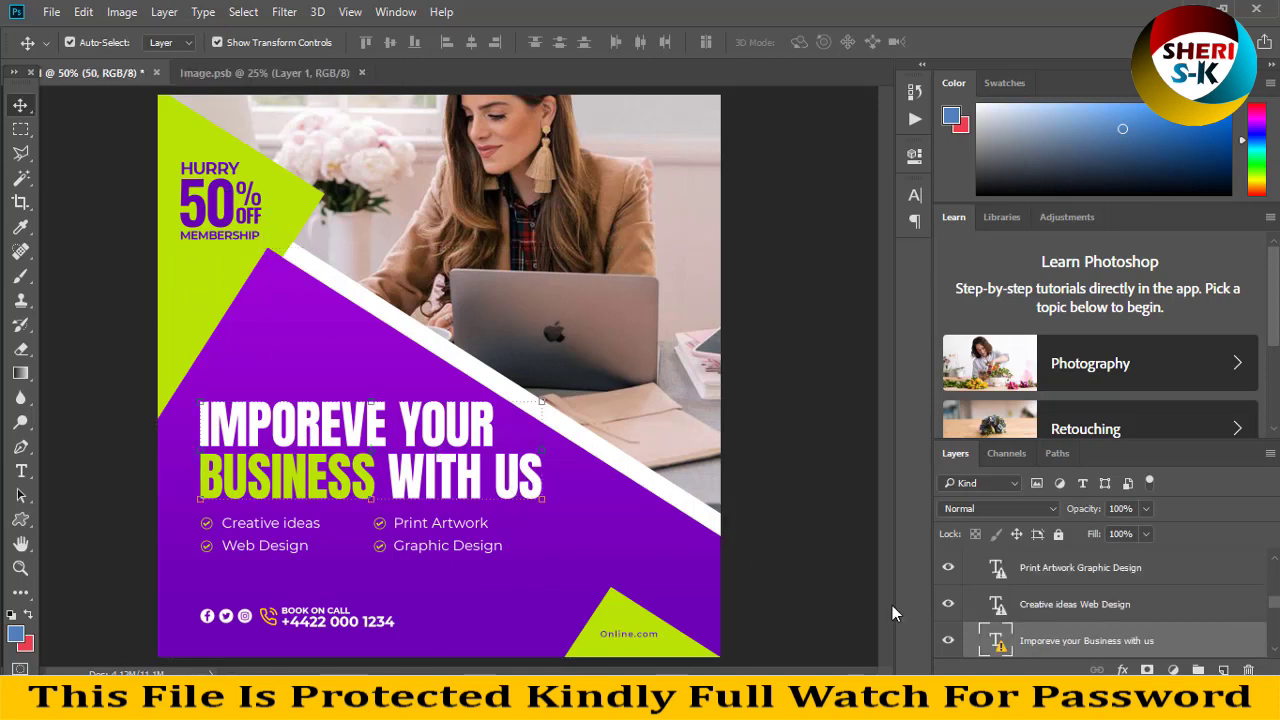
double_click(1004, 642)
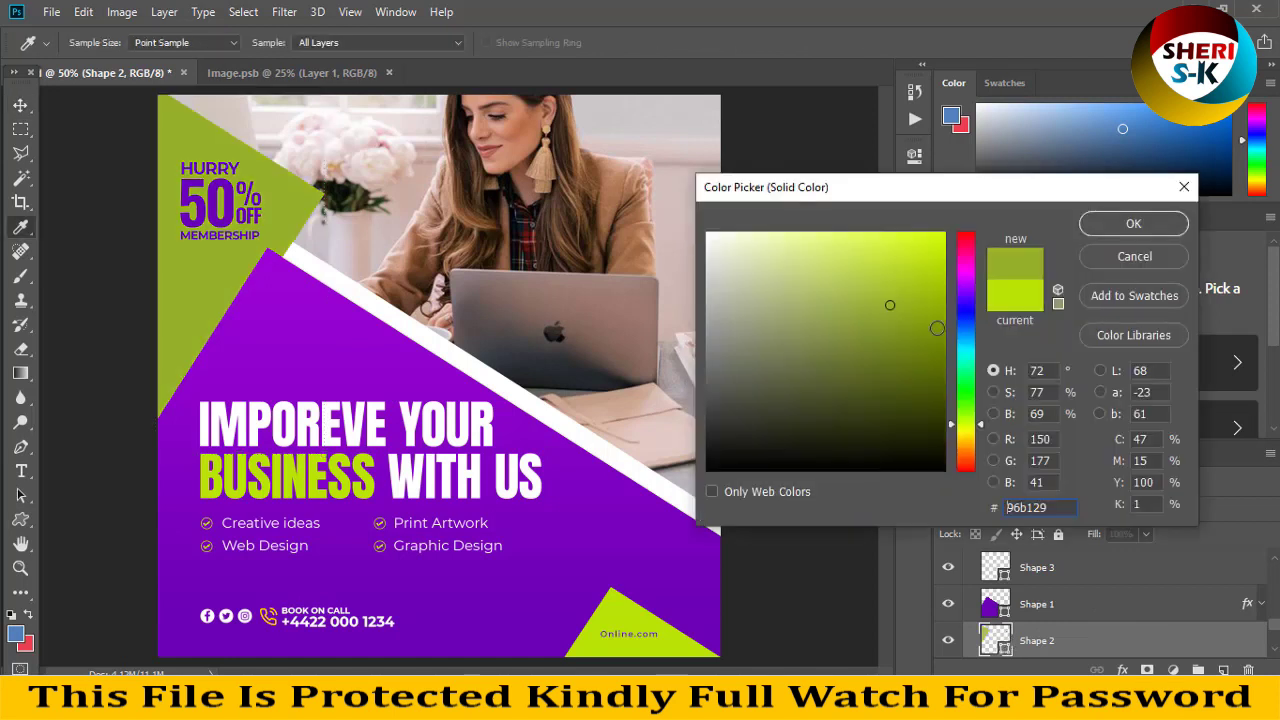
type("283185")
left_click(922, 346)
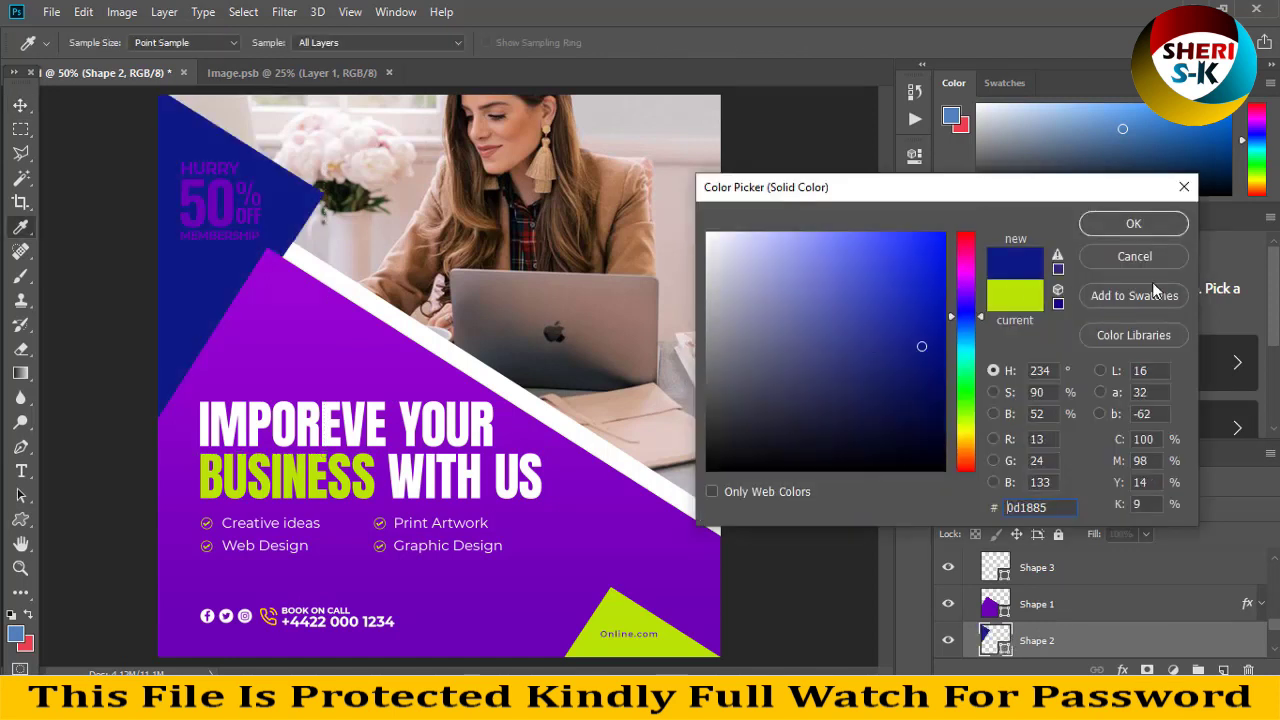
left_click(966, 269)
left_click(905, 290)
key("Escape")
key("v")
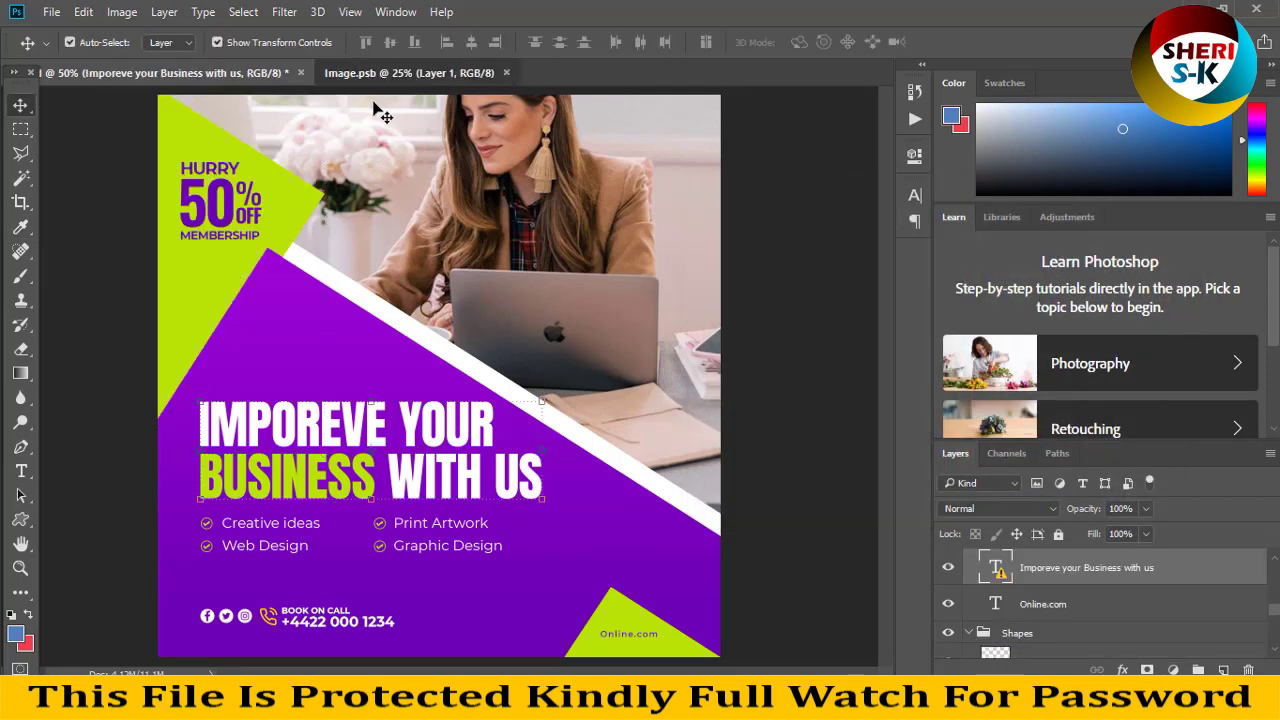
Close the embedded Image.psb file and the 50% off banner document.
left_click(420, 72)
key("ctrl+w")
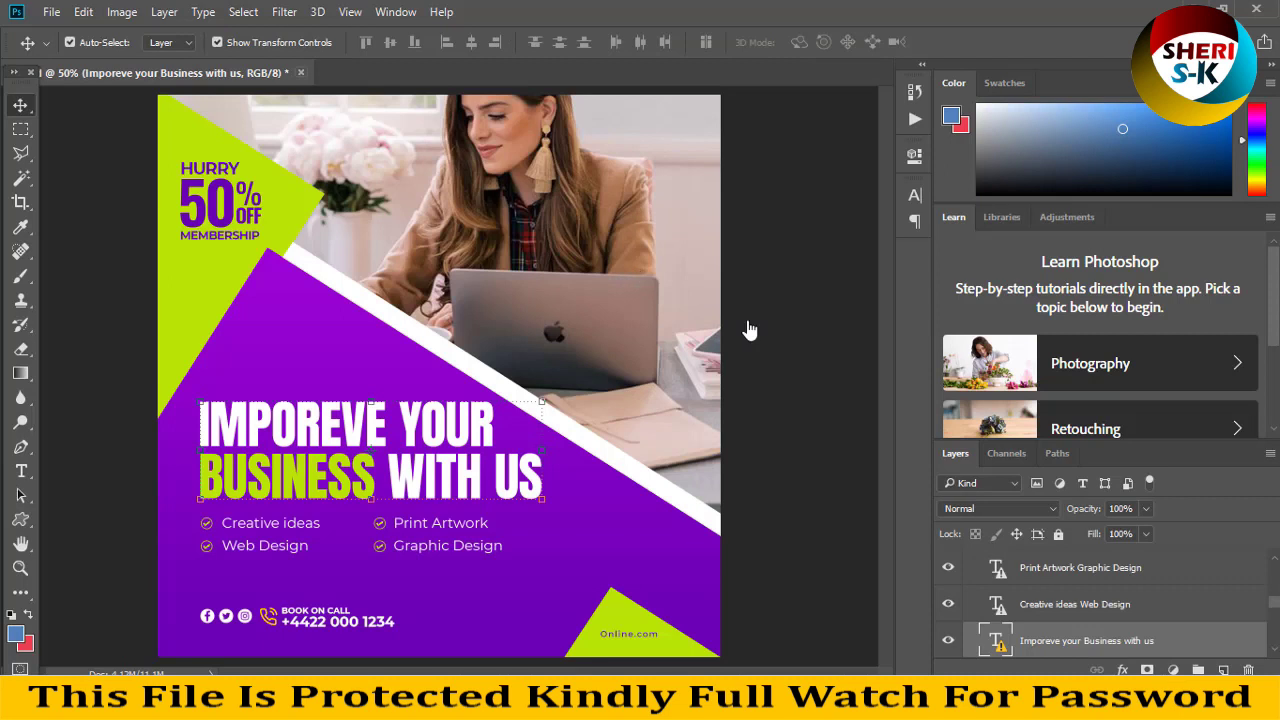
key("ctrl+w")
left_click(644, 279)
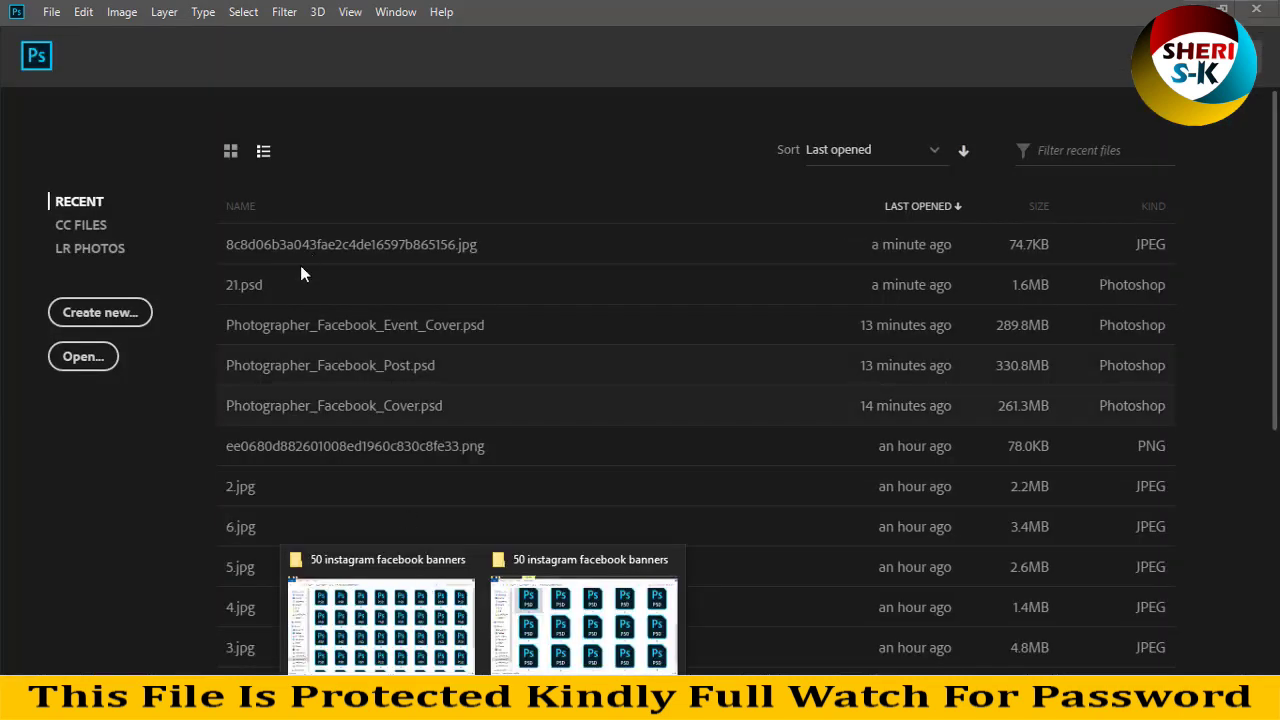
Switch to the 50 instagram facebook banners folder and preview templates 42 and 43 in Windows Photo Viewer.
left_click(380, 615)
left_click(363, 440)
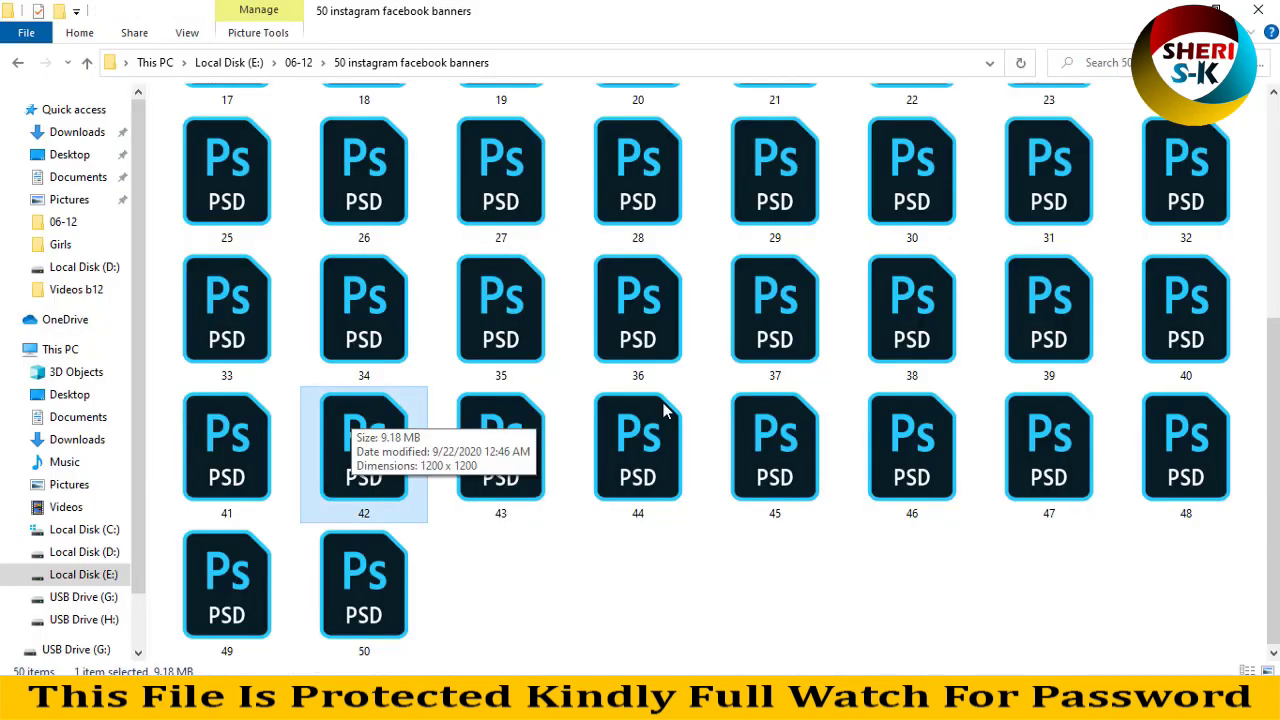
right_click(363, 440)
mouse_move(555, 393)
left_click(680, 457)
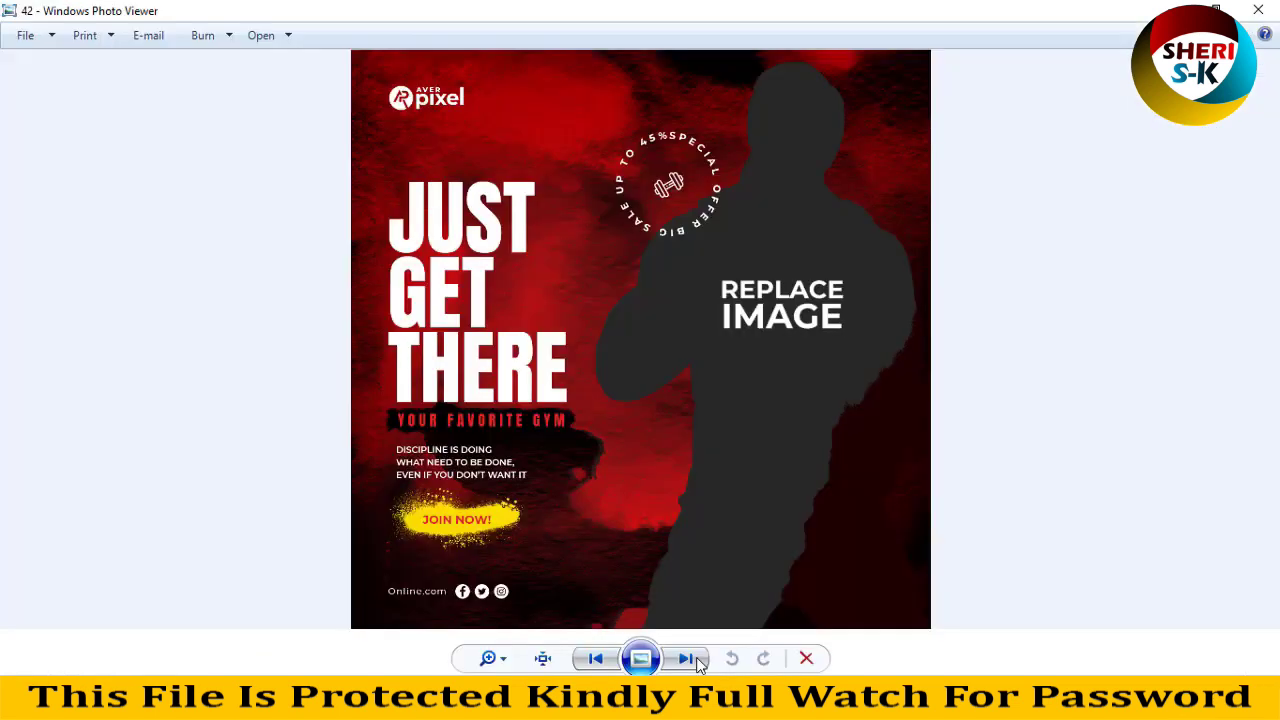
left_click(686, 658)
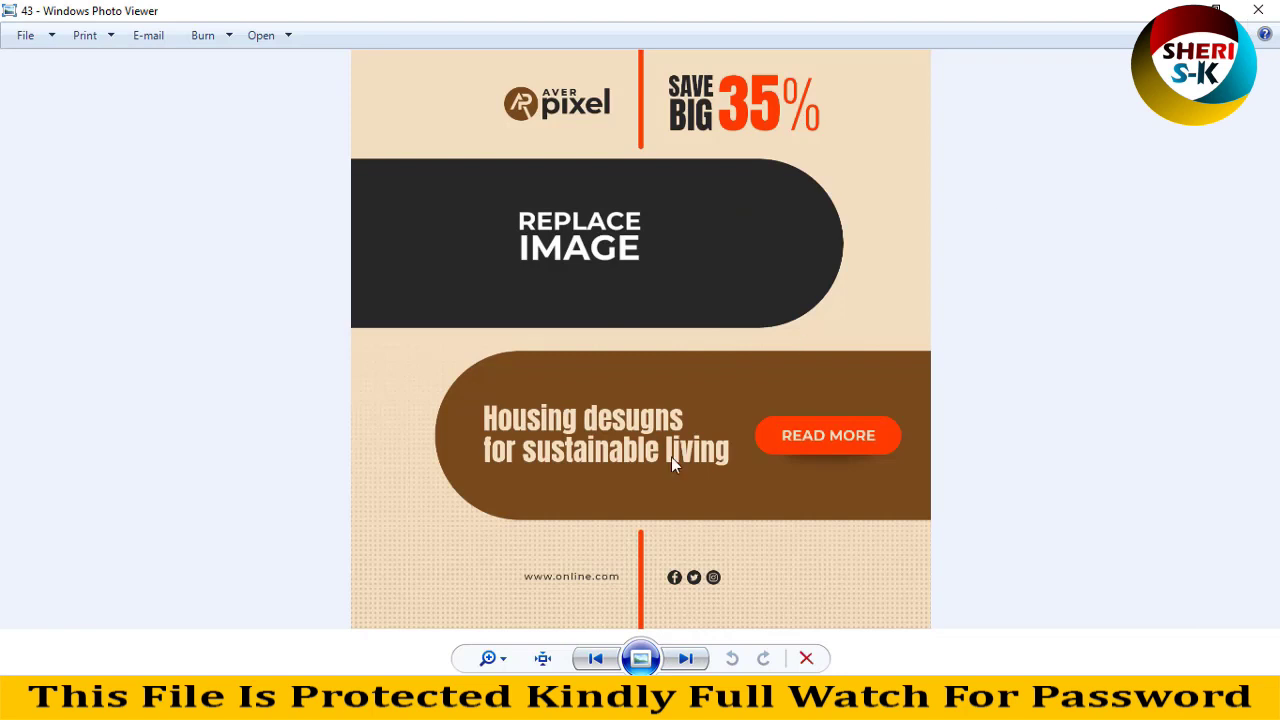
key("alt+F4")
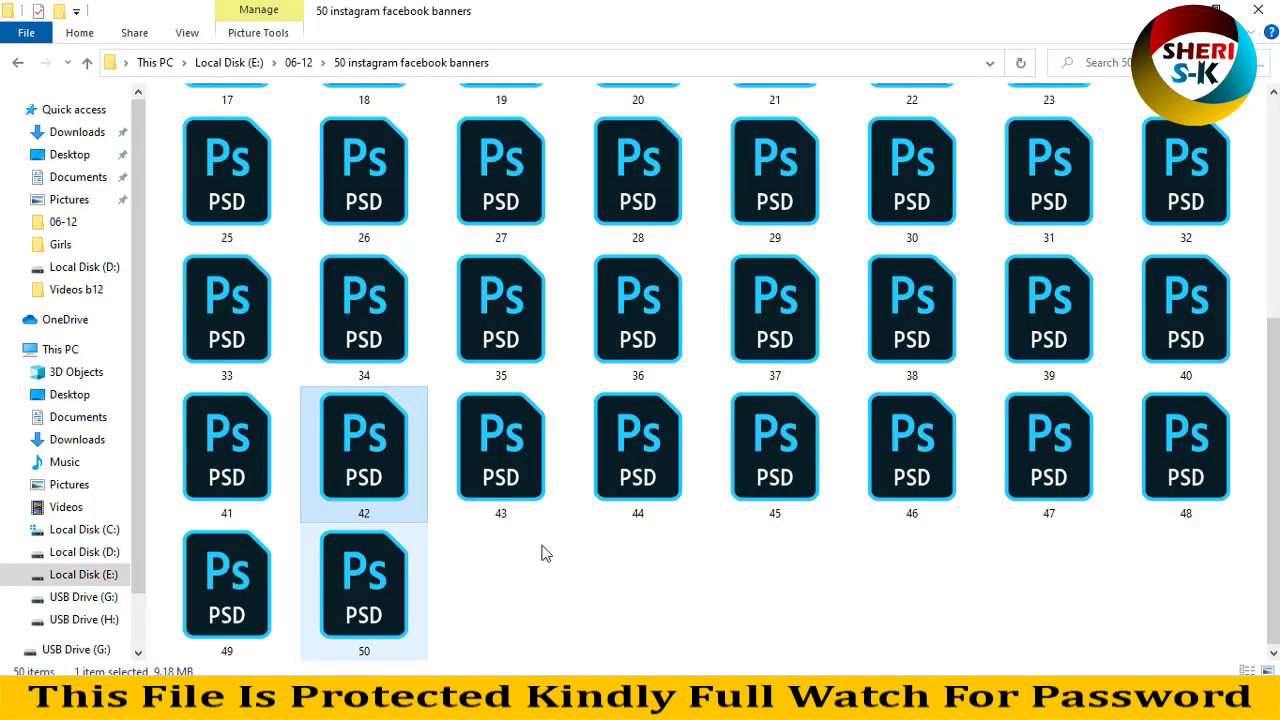
Open banner template 43 in Photoshop and open the contents of its Image placeholder smart object.
left_click_drag(445, 150, 442, 143)
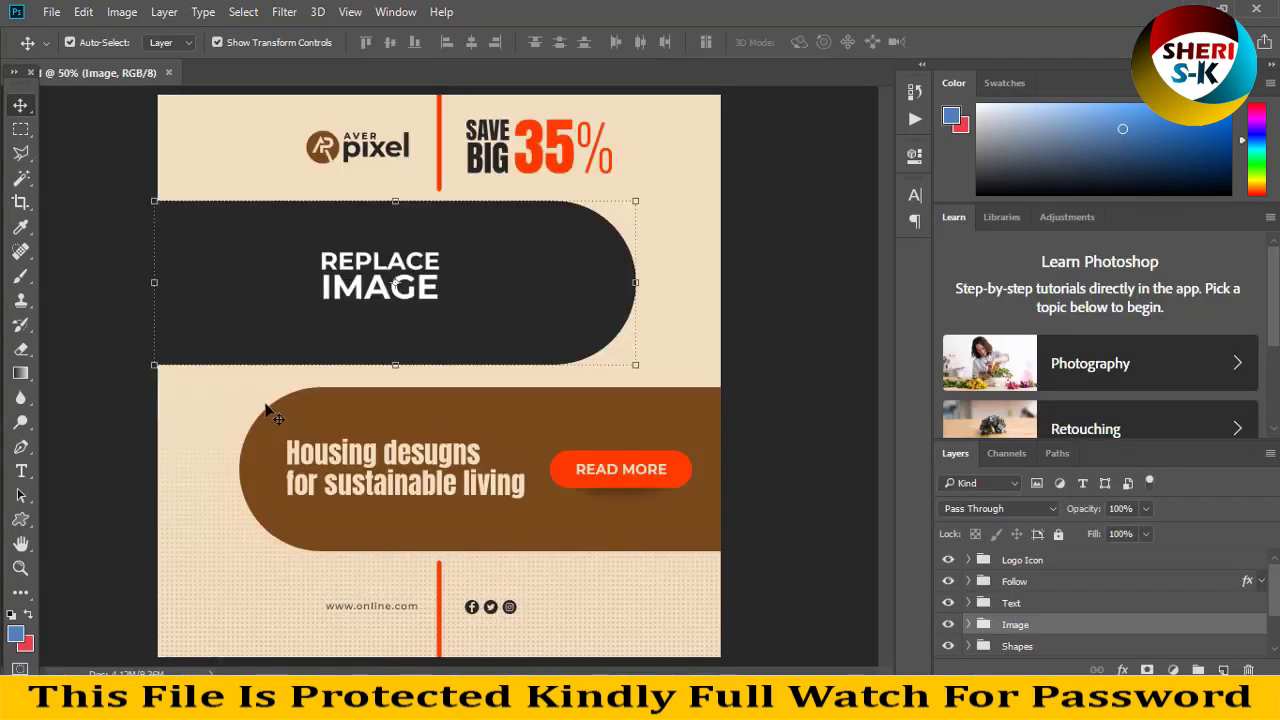
left_click(443, 314)
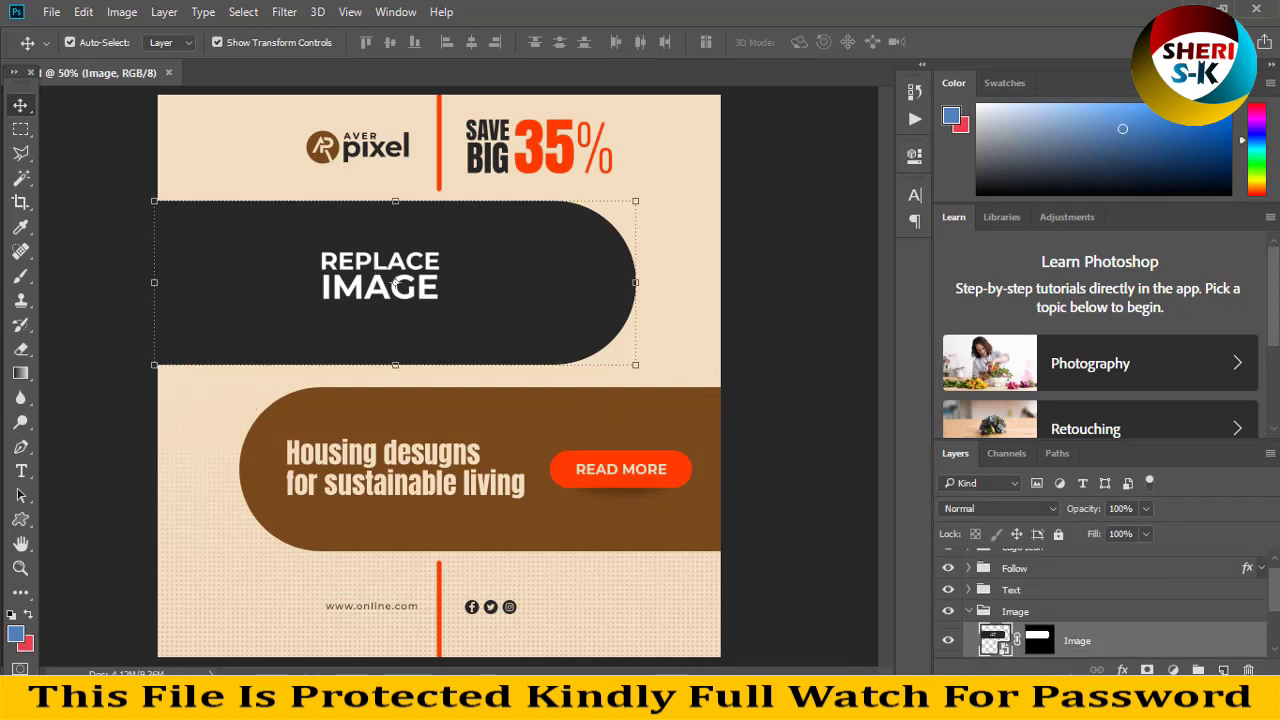
double_click(1003, 644)
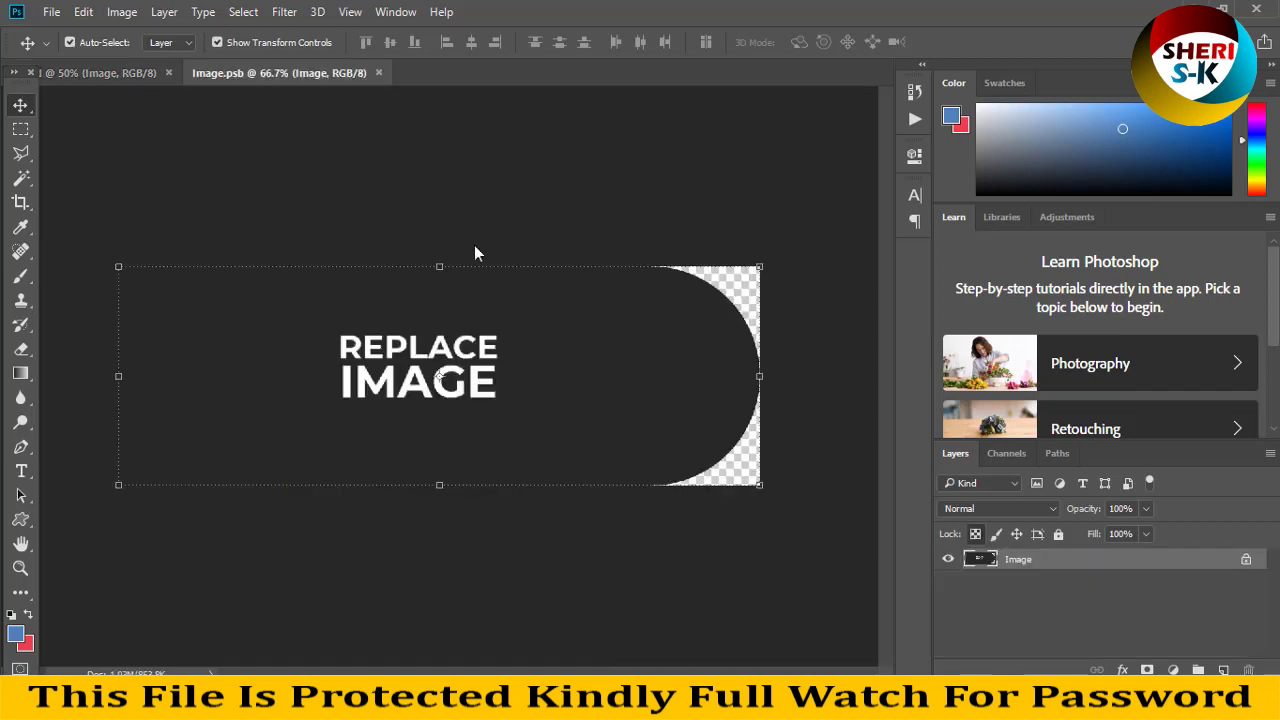
Open the photo of the woman at an office desk and add it as a new layer at the placeholder's upper-left corner.
key("alt+f")
key("o")
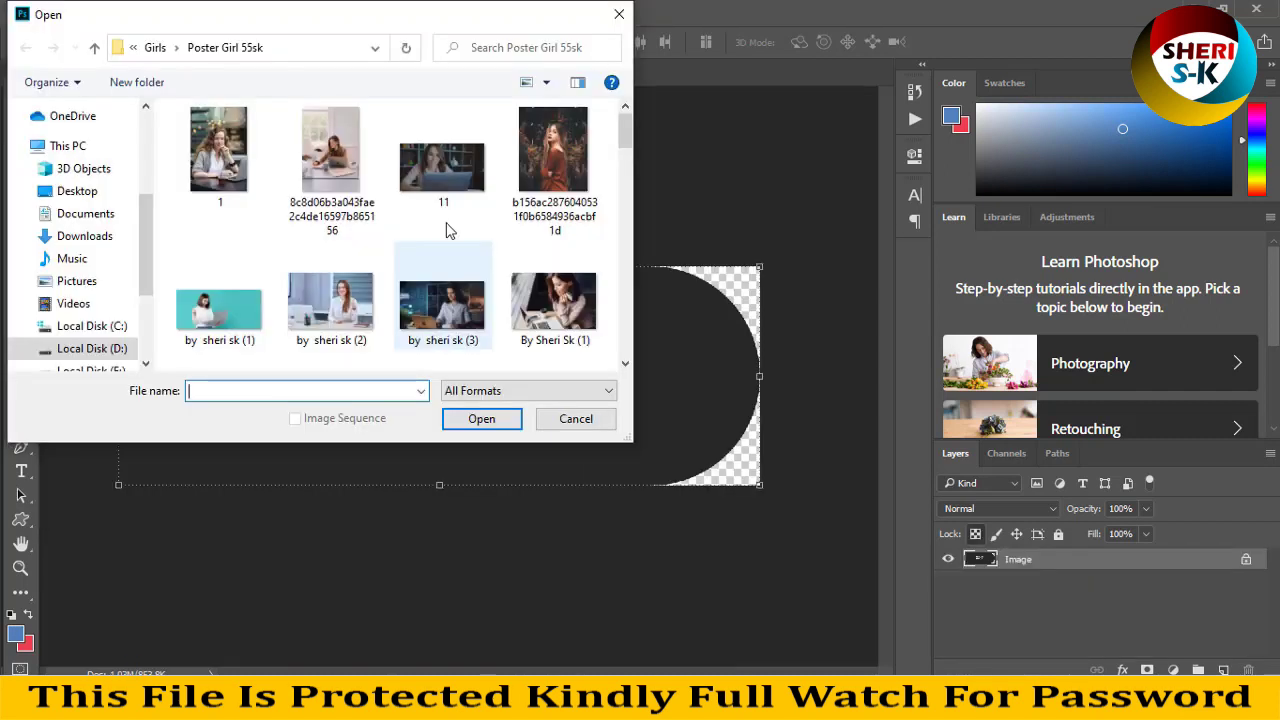
scroll(443, 229, "down", 2)
double_click(440, 225)
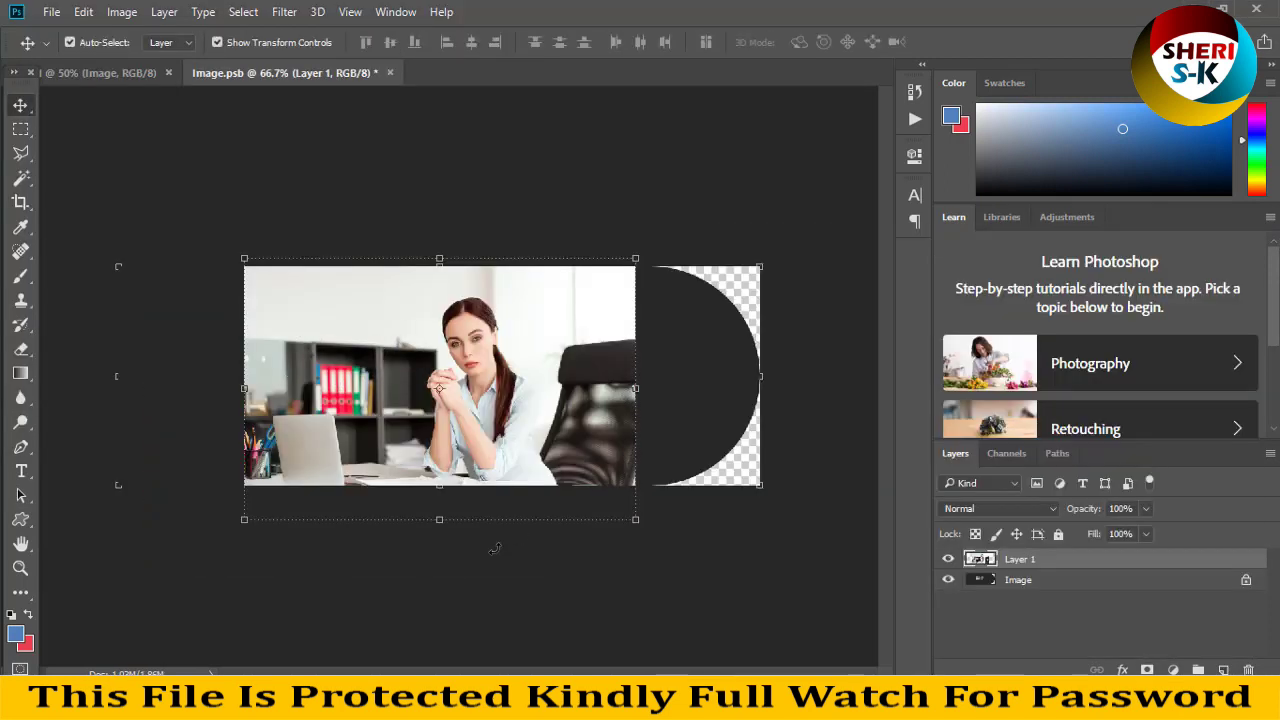
key("ctrl+z")
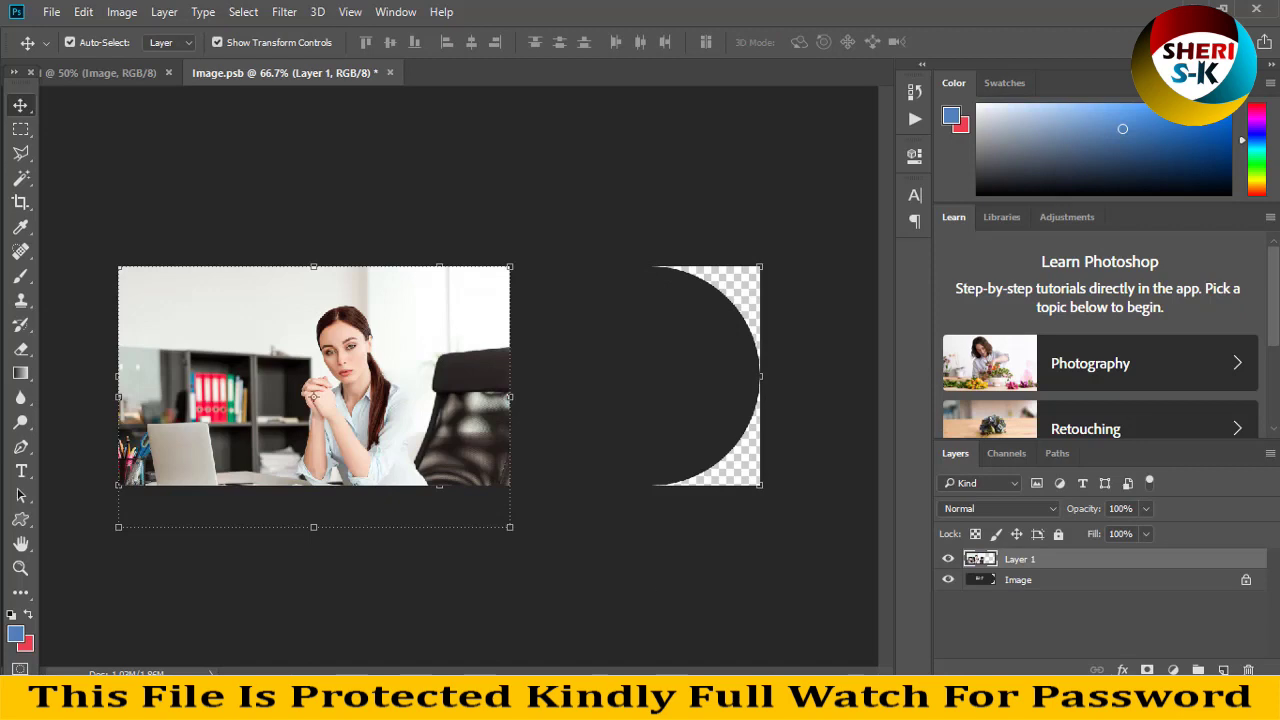
Enlarge the office photo to about 172% to span the canvas and move it up so the woman fills the frame.
key("ctrl+t")
left_click_drag(699, 655, 791, 714)
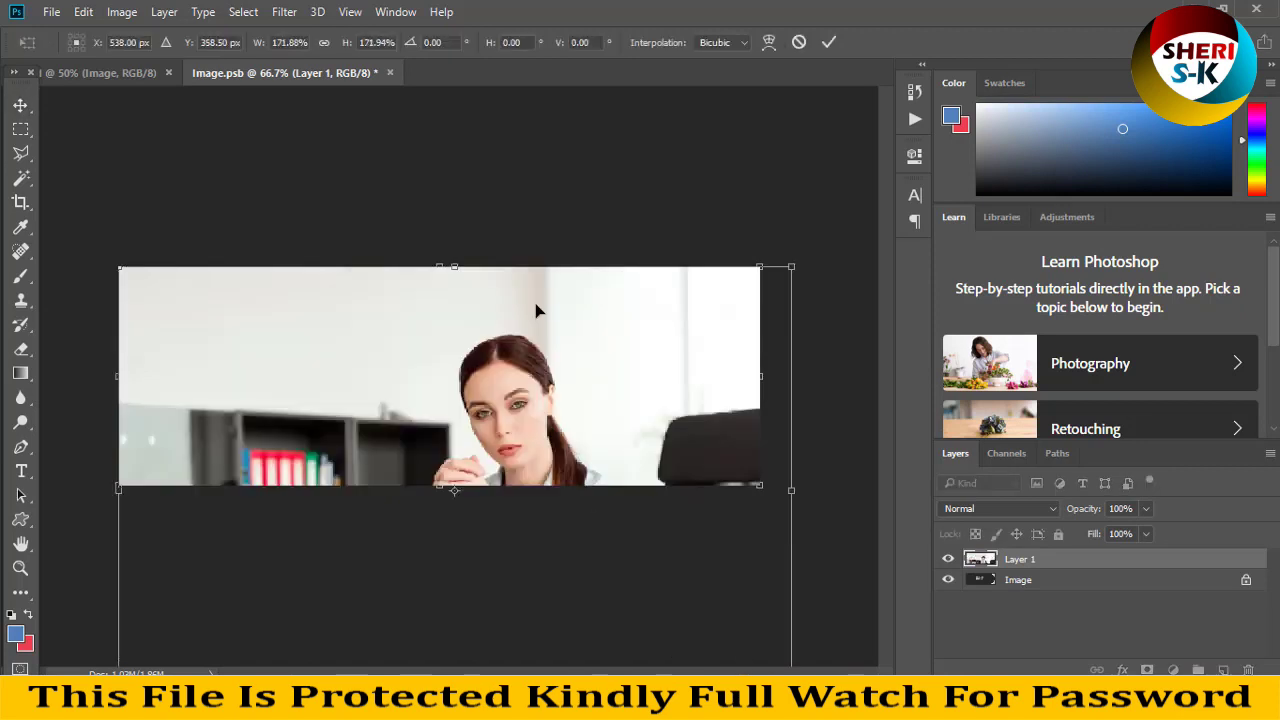
left_click_drag(536, 316, 536, 200)
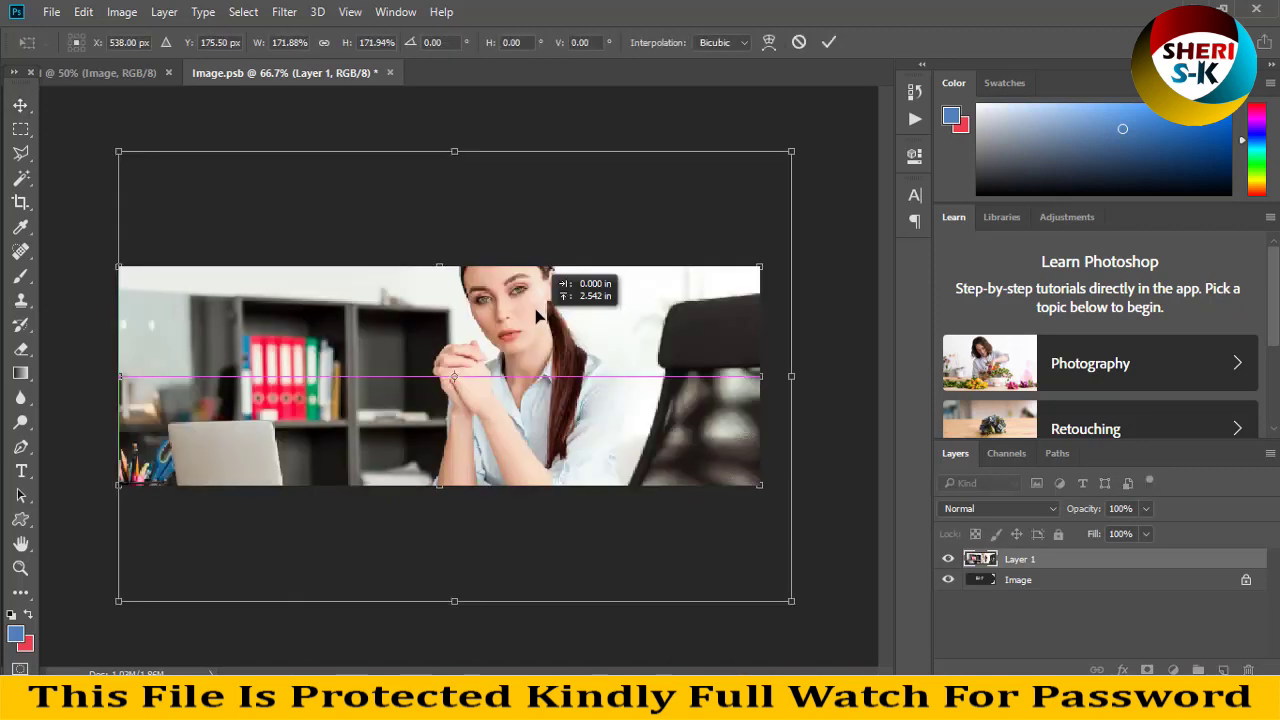
key("Return")
Clip the office photo to the rounded Image layer and save the smart object to update the banner.
right_click(993, 559)
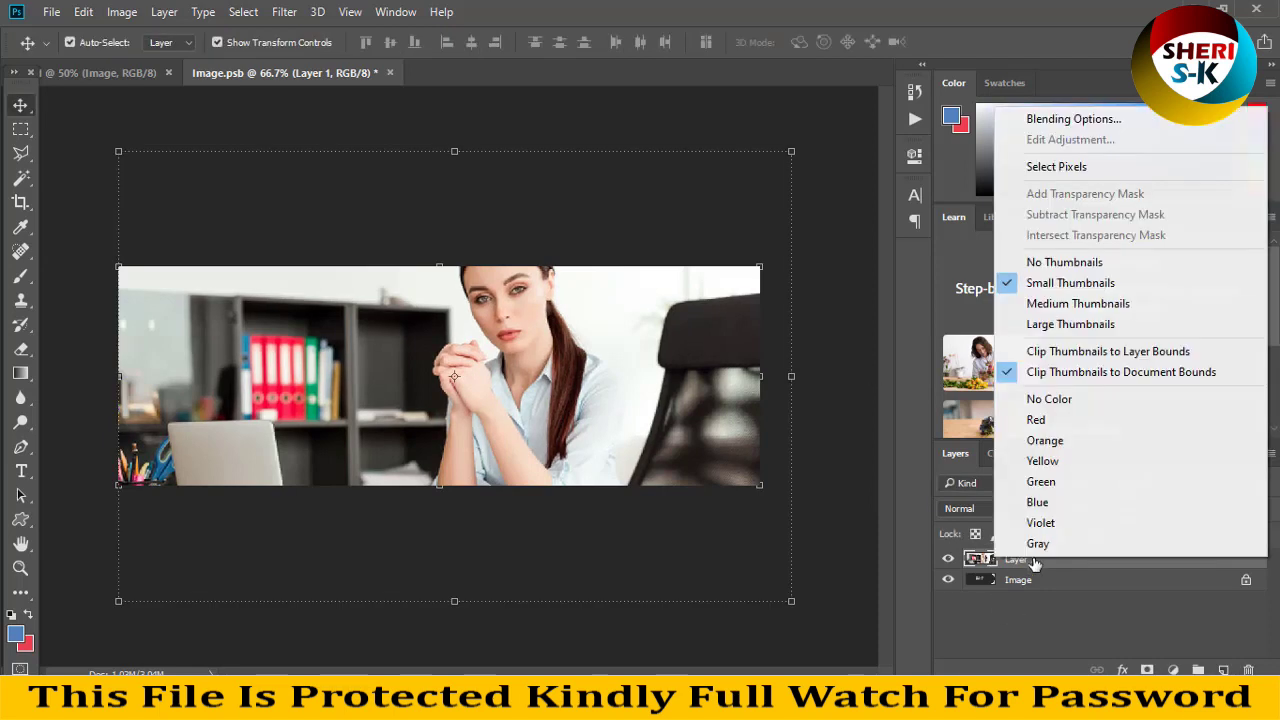
right_click(1031, 560)
left_click(766, 430)
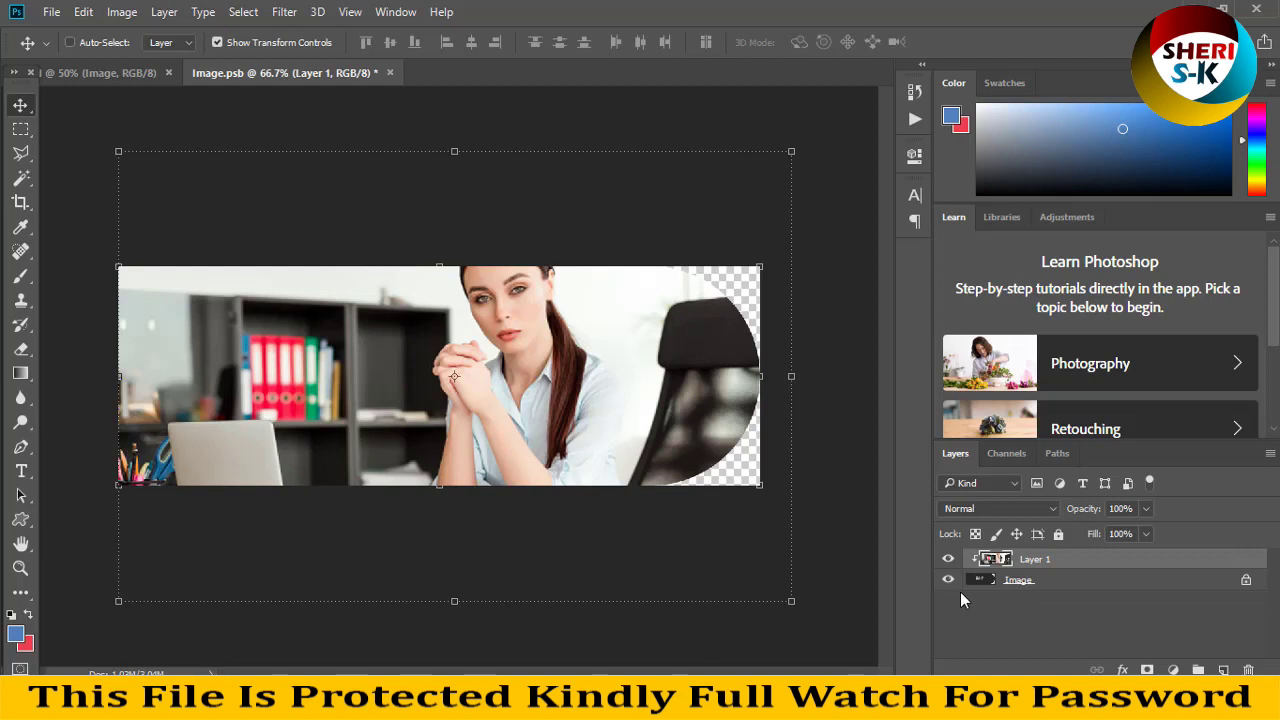
key("ctrl+e")
key("ctrl+s")
left_click(112, 73)
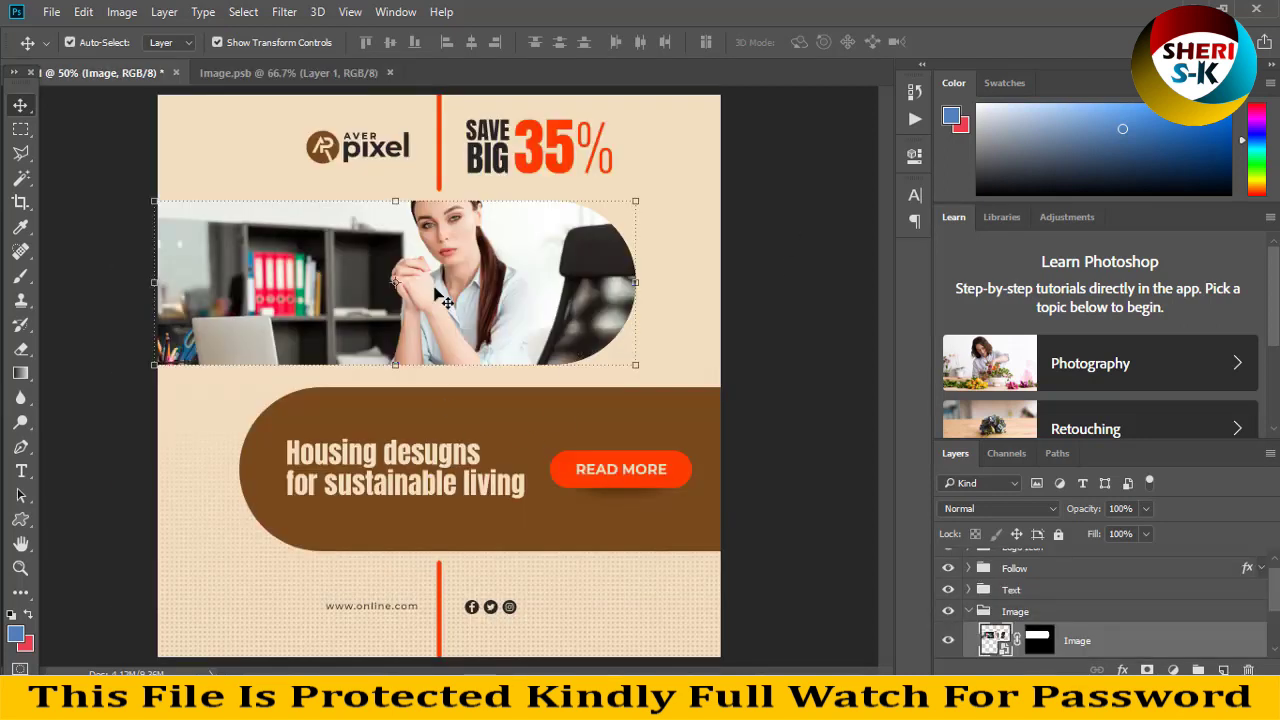
Recolour the orange READ MORE button shape with the near-black 191514 sampled from the office photo.
left_click(516, 428)
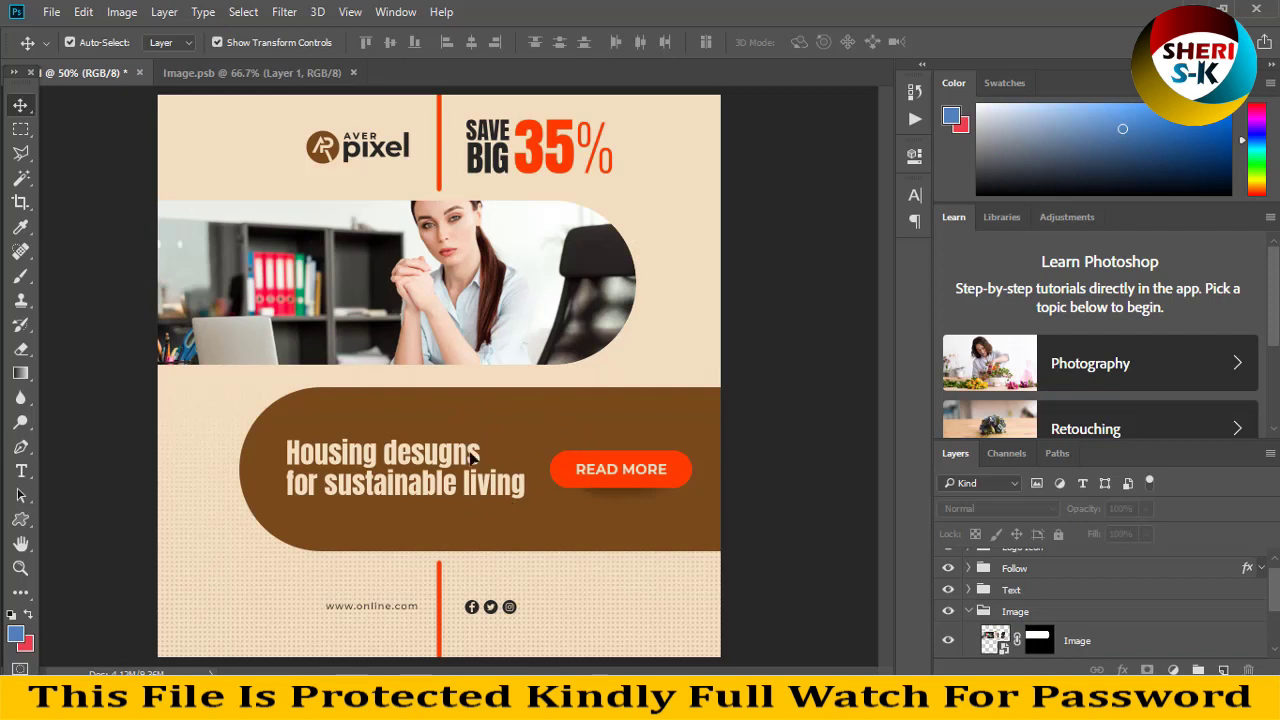
left_click(508, 453)
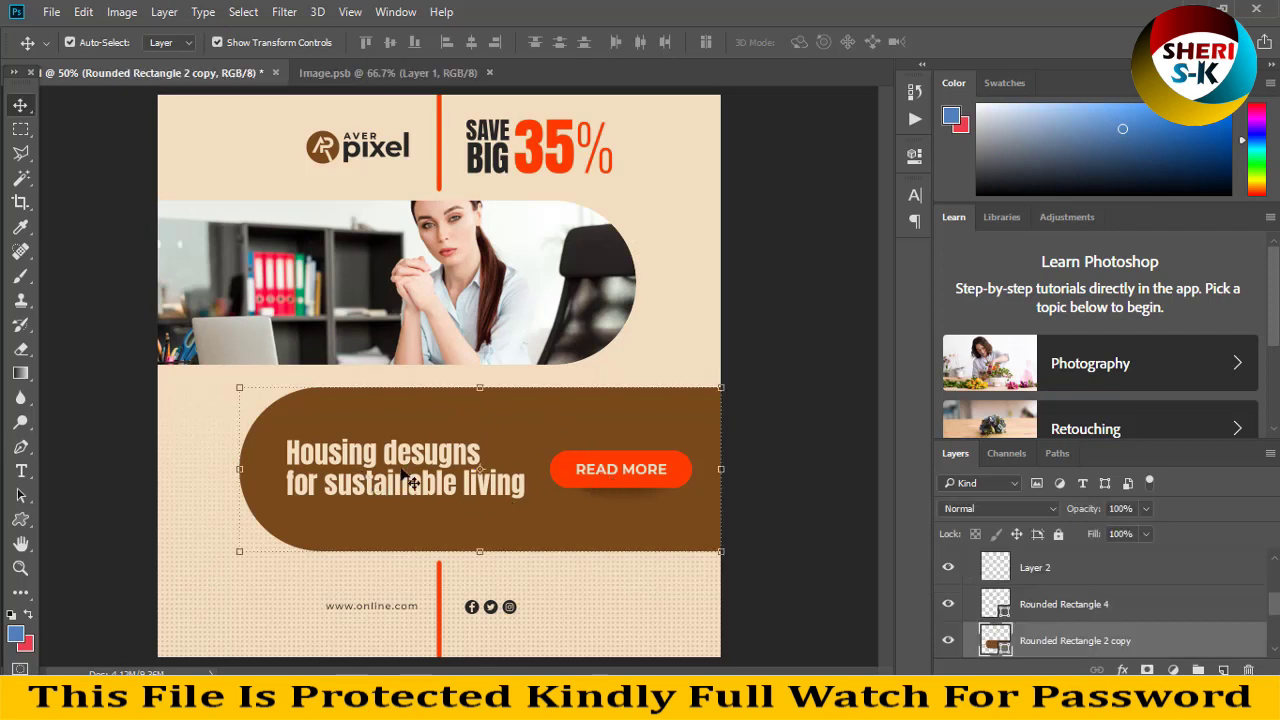
left_click(410, 480)
left_click(660, 483)
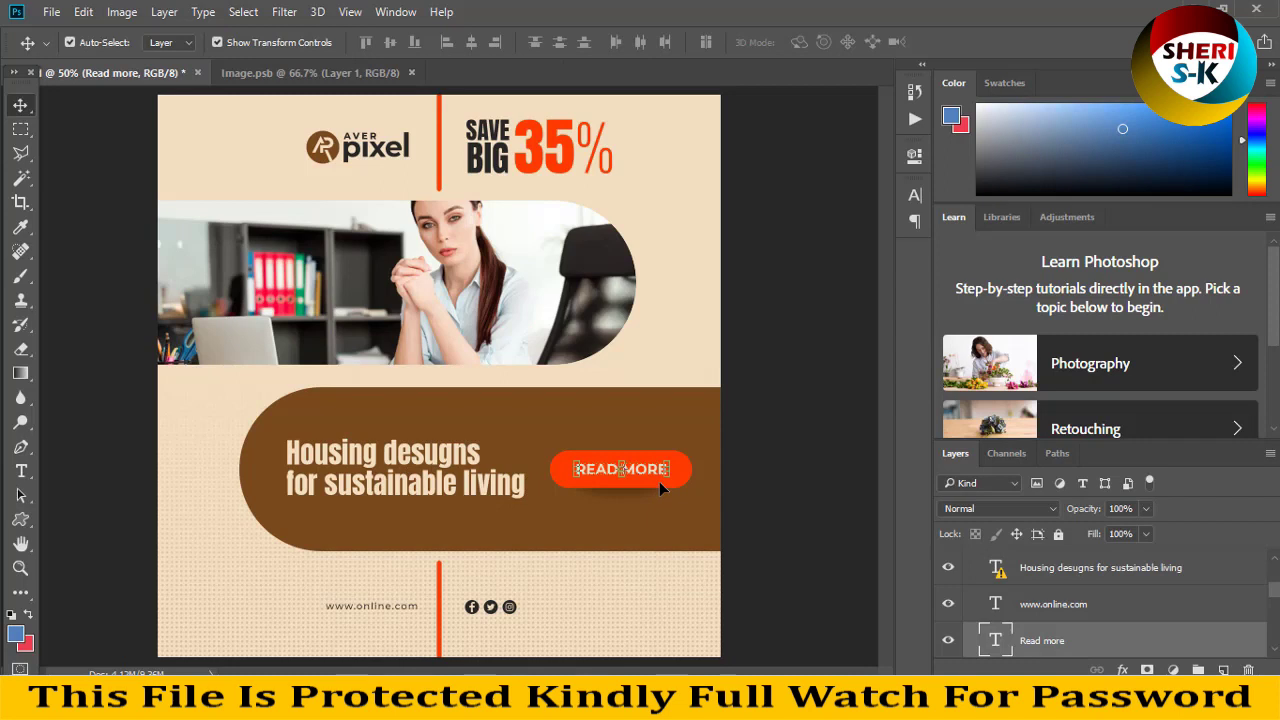
left_click(688, 498)
double_click(993, 603)
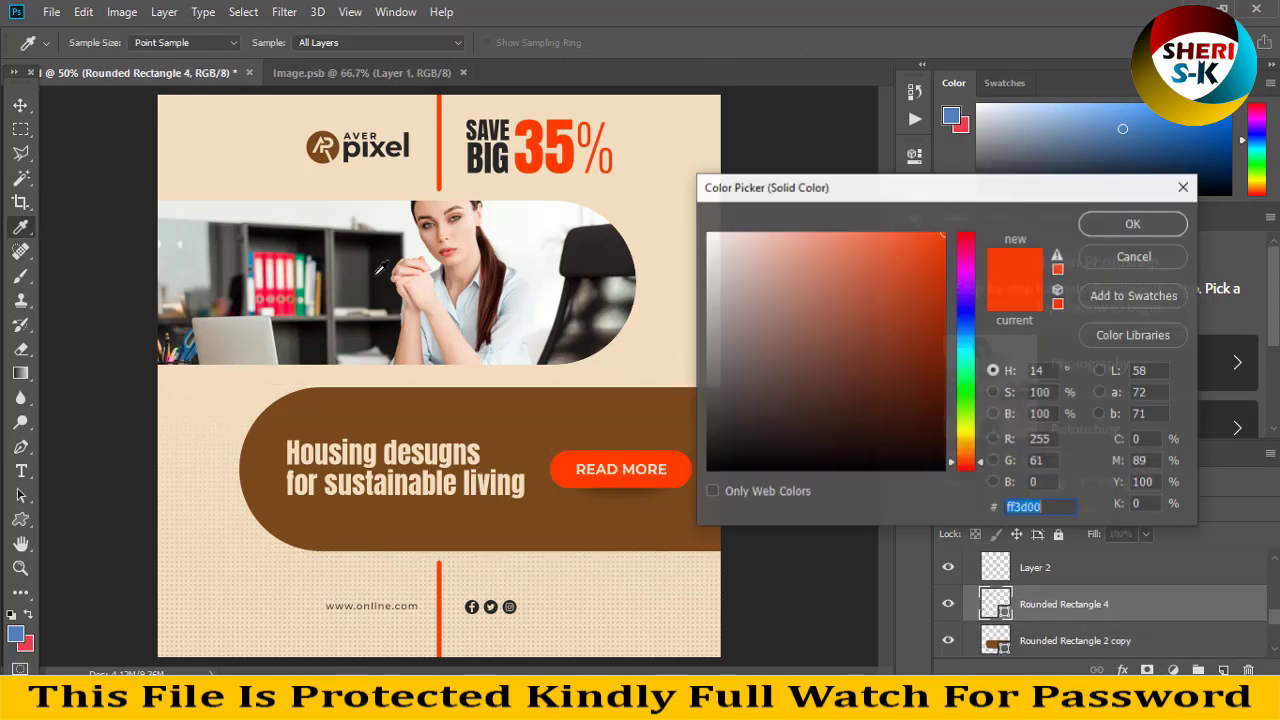
left_click(335, 264)
left_click(377, 265)
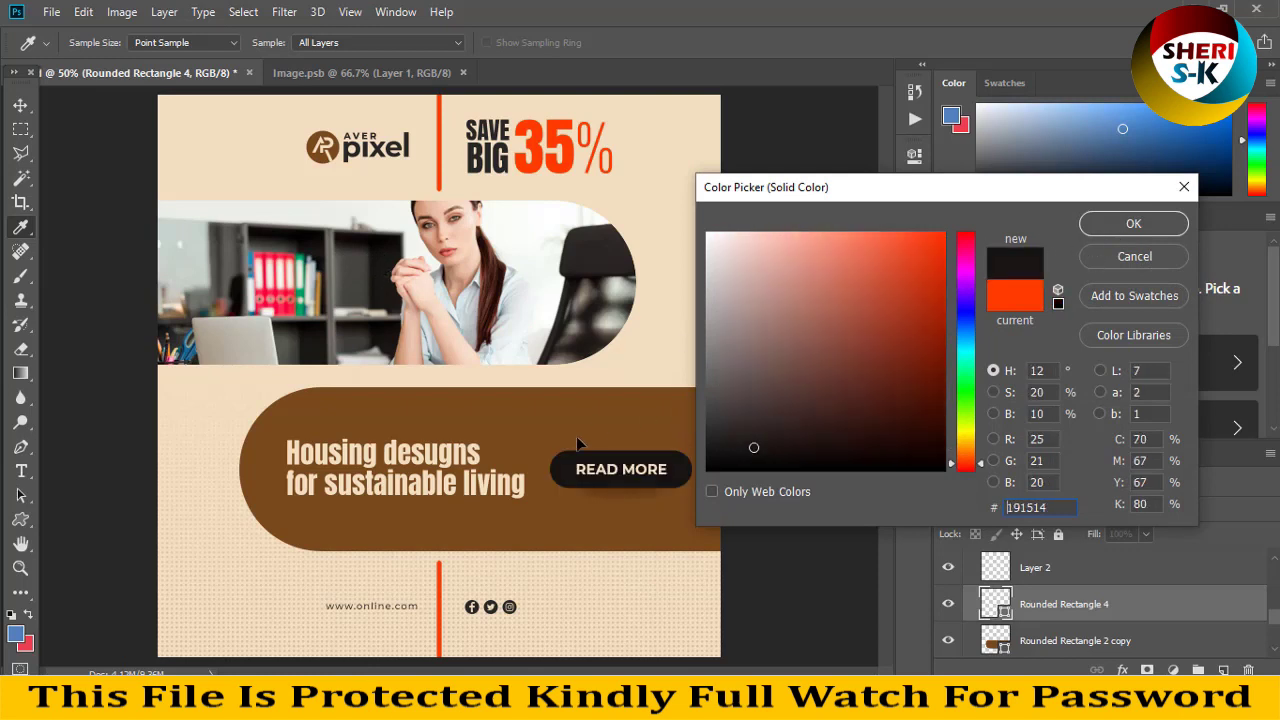
key("Return")
Recolour the brown rounded band behind the headline with the dark grey 50514b sampled from the office photo.
double_click(1001, 647)
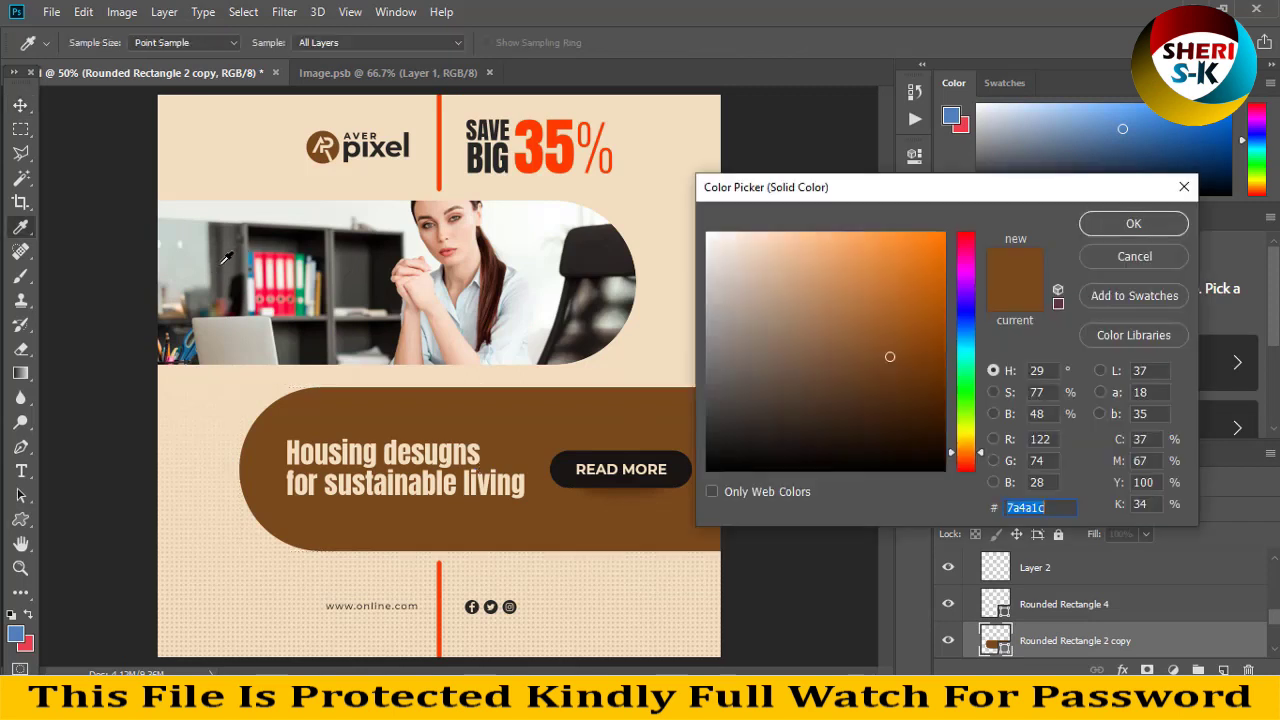
type("50514b")
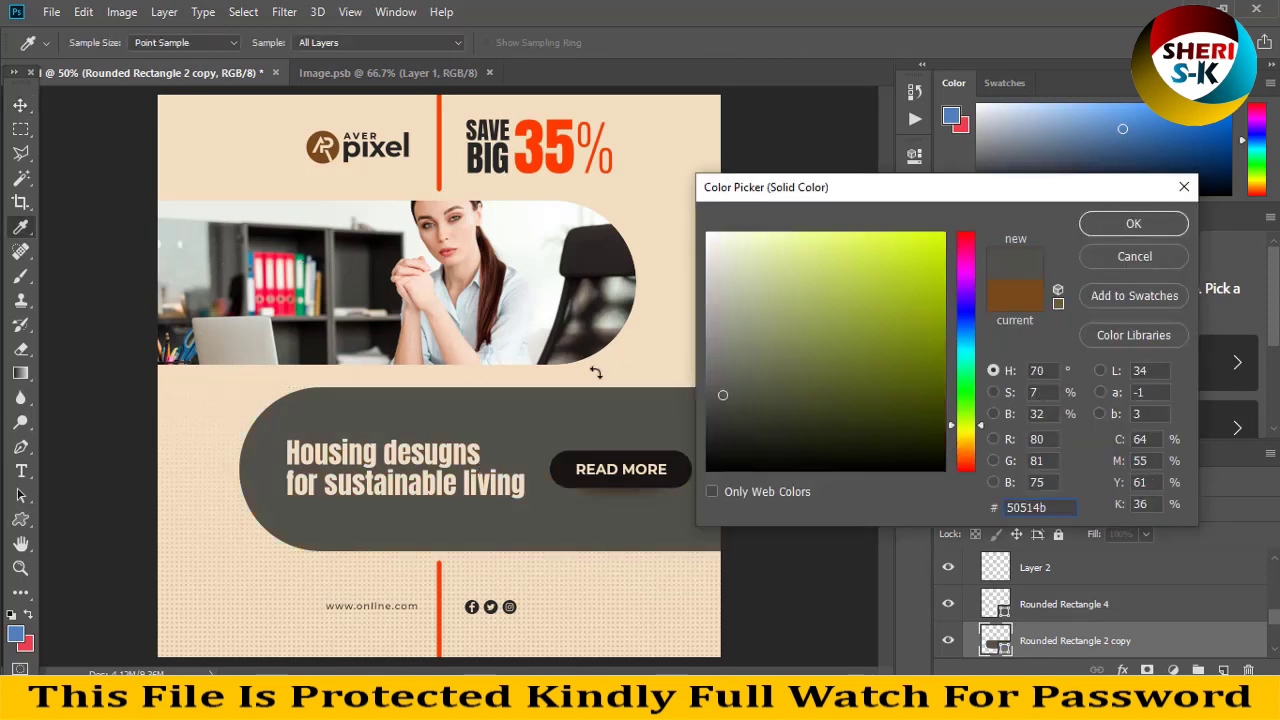
key("Return")
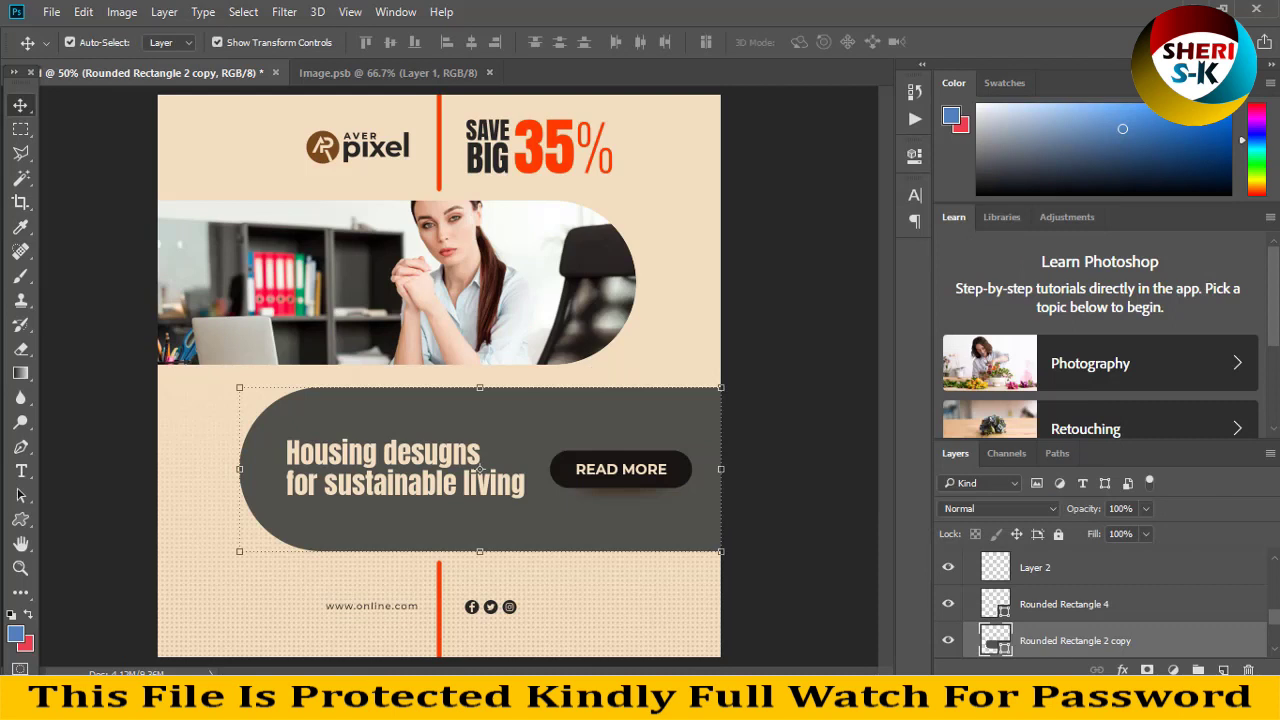
Try recolouring the cream background Rectangle 1 with brown and red tones sampled from the bookshelf in the office photo.
left_click(678, 322)
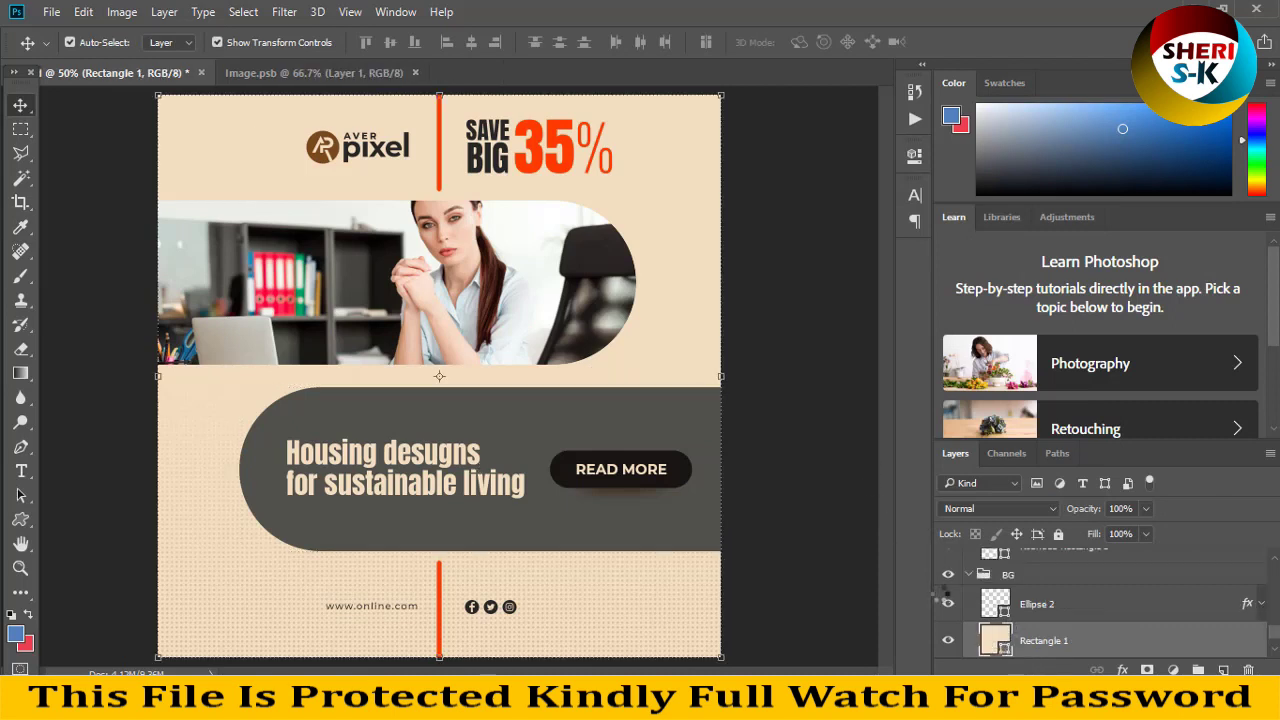
key("i")
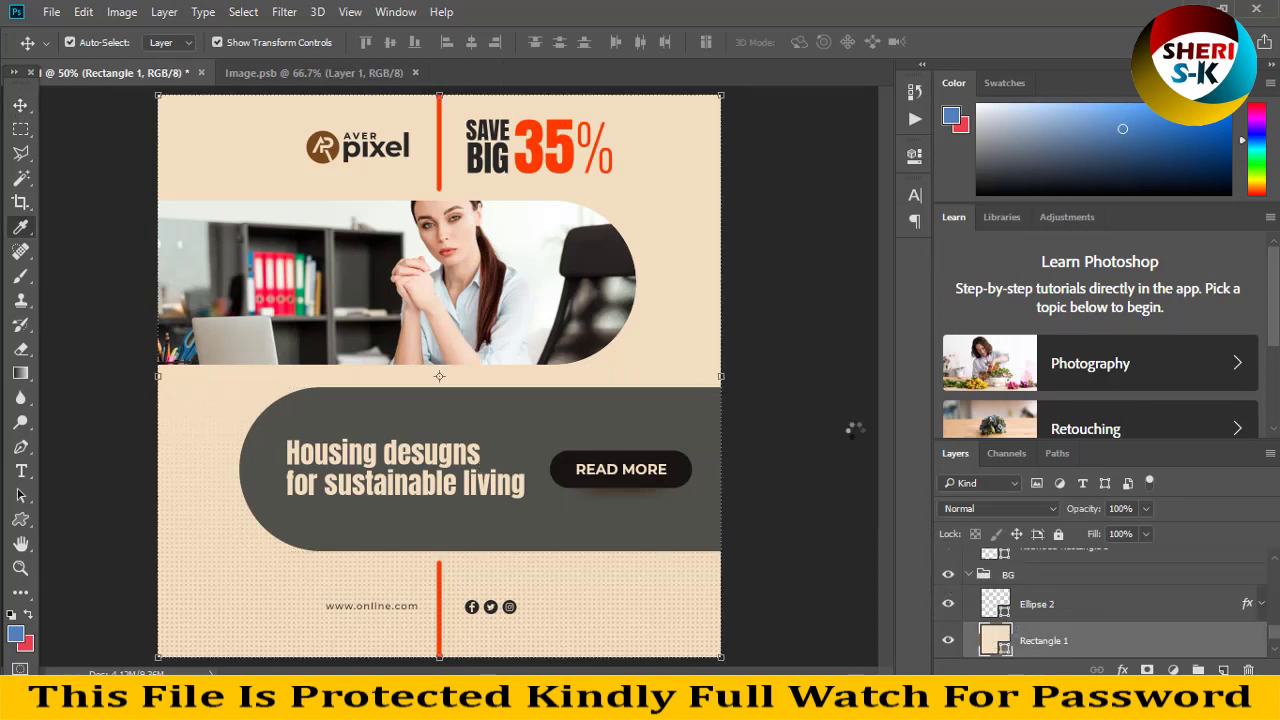
left_click(312, 290)
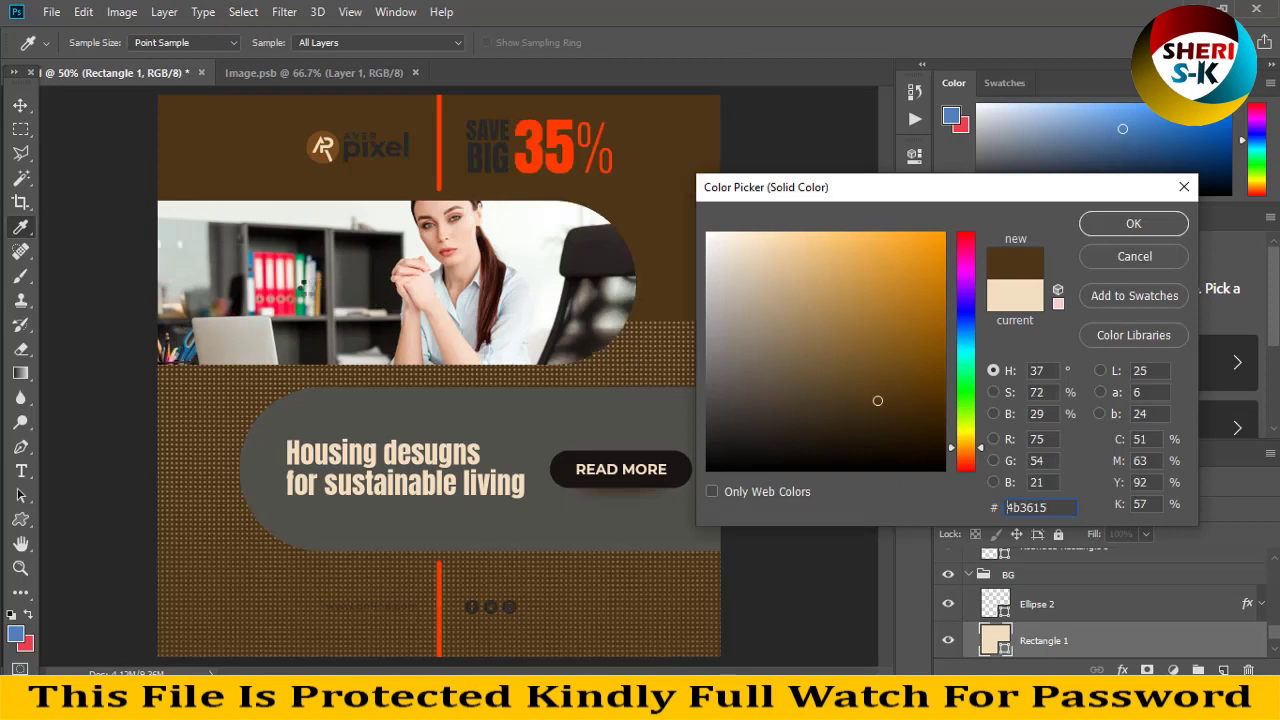
left_click(287, 292)
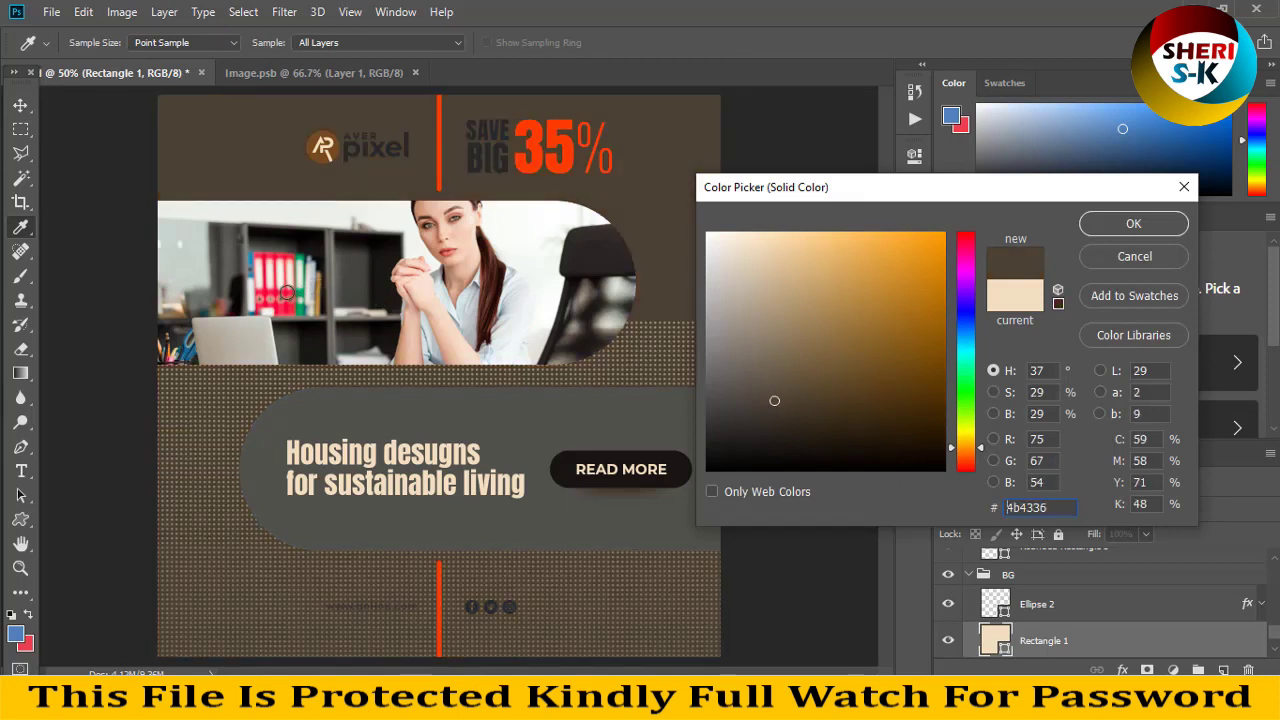
left_click(291, 285)
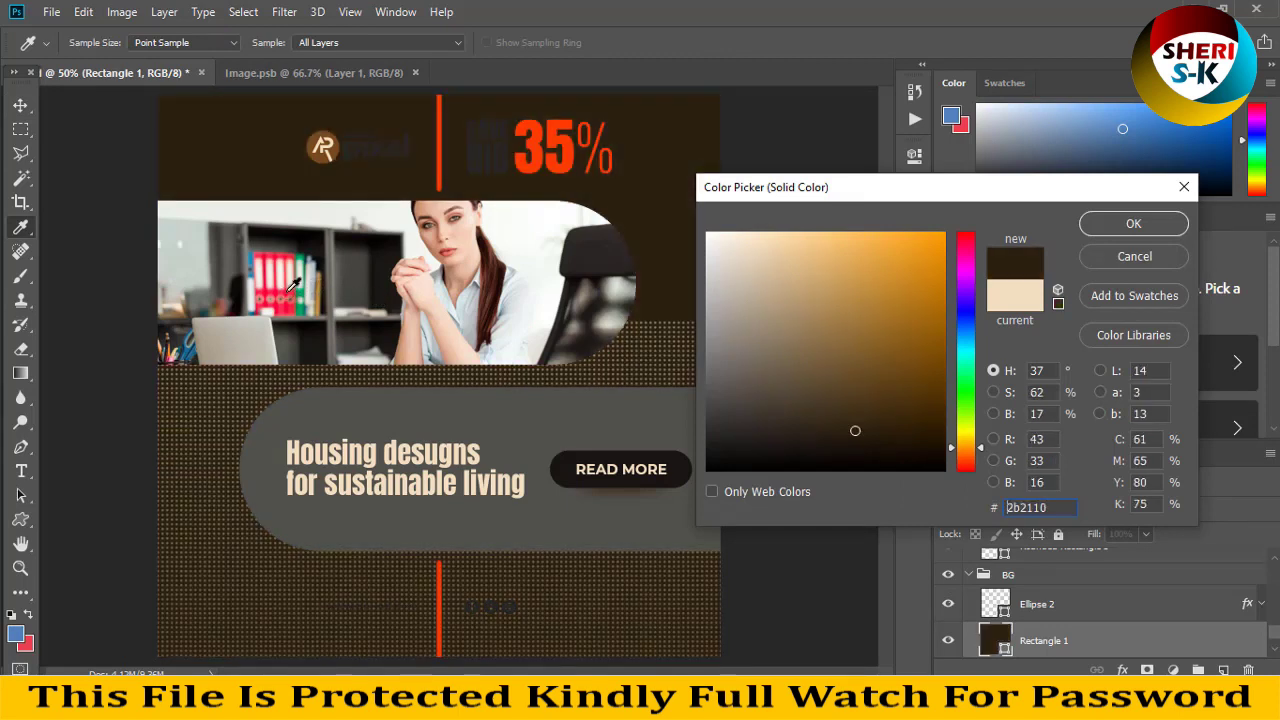
left_click(289, 285)
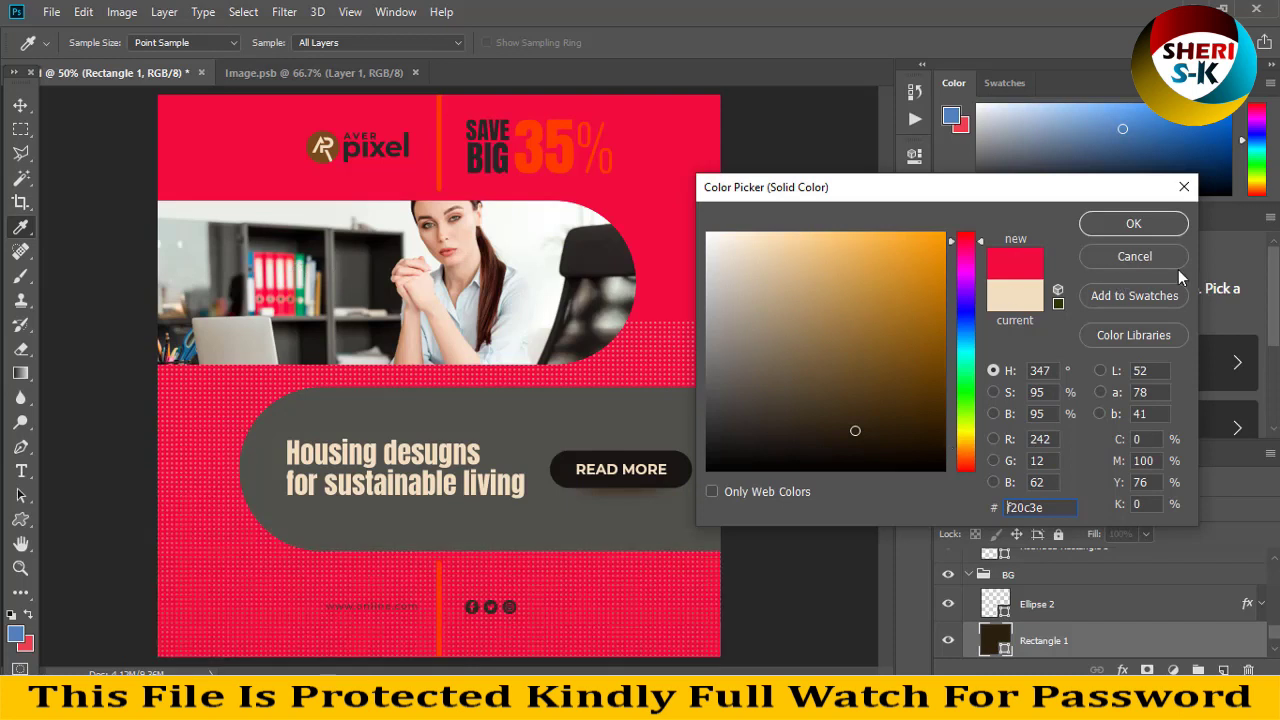
key("Escape")
Close the 43.psd banner without saving it and close its Image.psb smart object document.
left_click(201, 72)
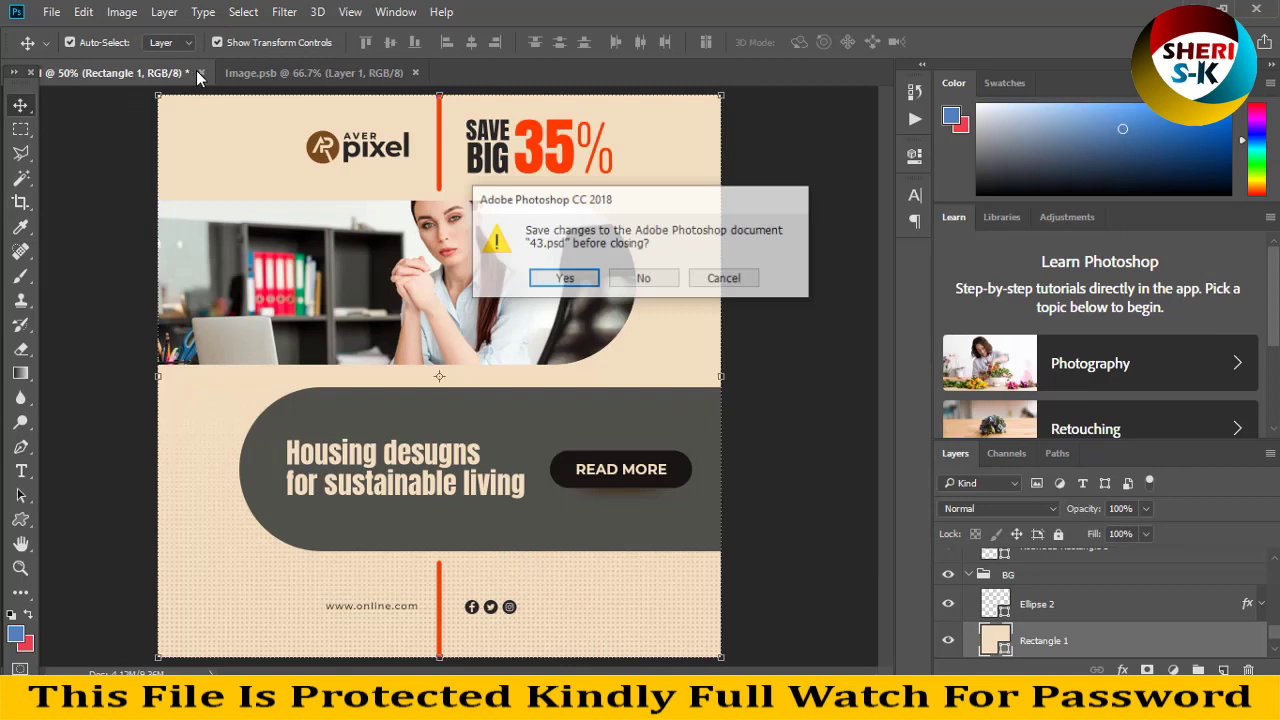
key("n")
key("ctrl+w")
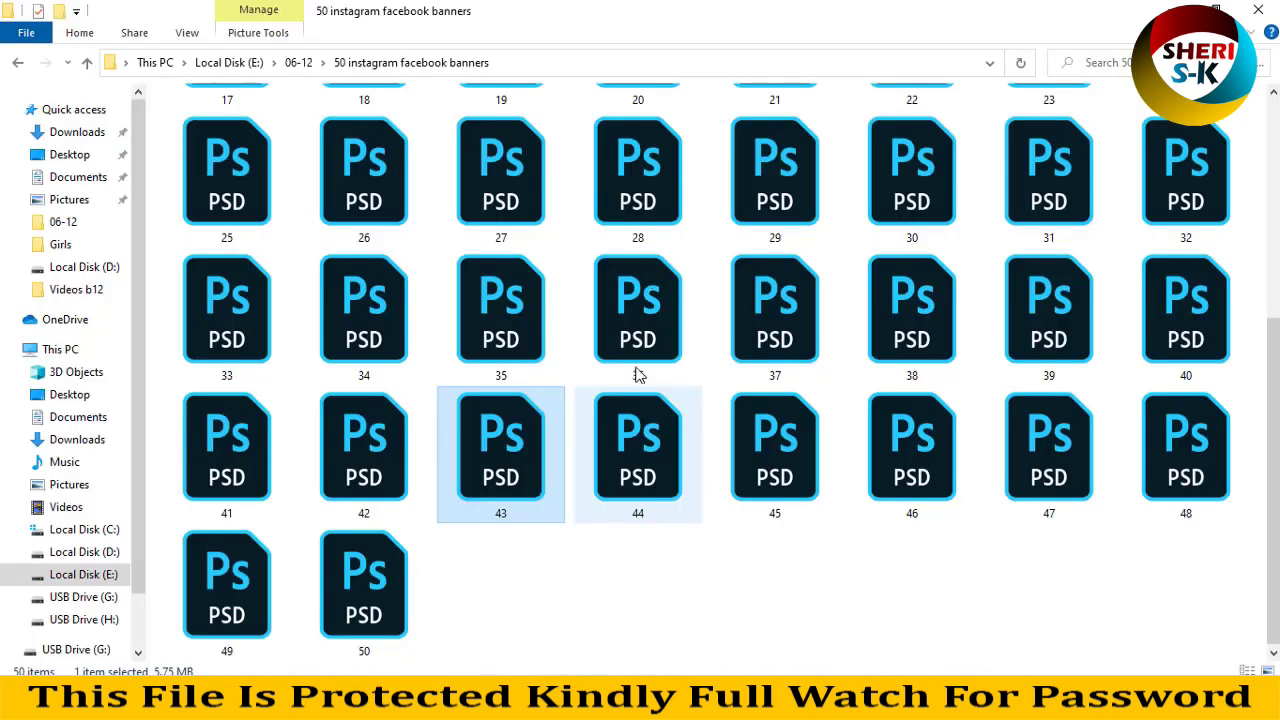
Open the 12.psd template from the 50 instagram facebook banners folder in Photoshop.
left_click(634, 321)
scroll(634, 321, "up", 4)
left_click_drag(636, 316, 474, 160)
key("alt+Tab")
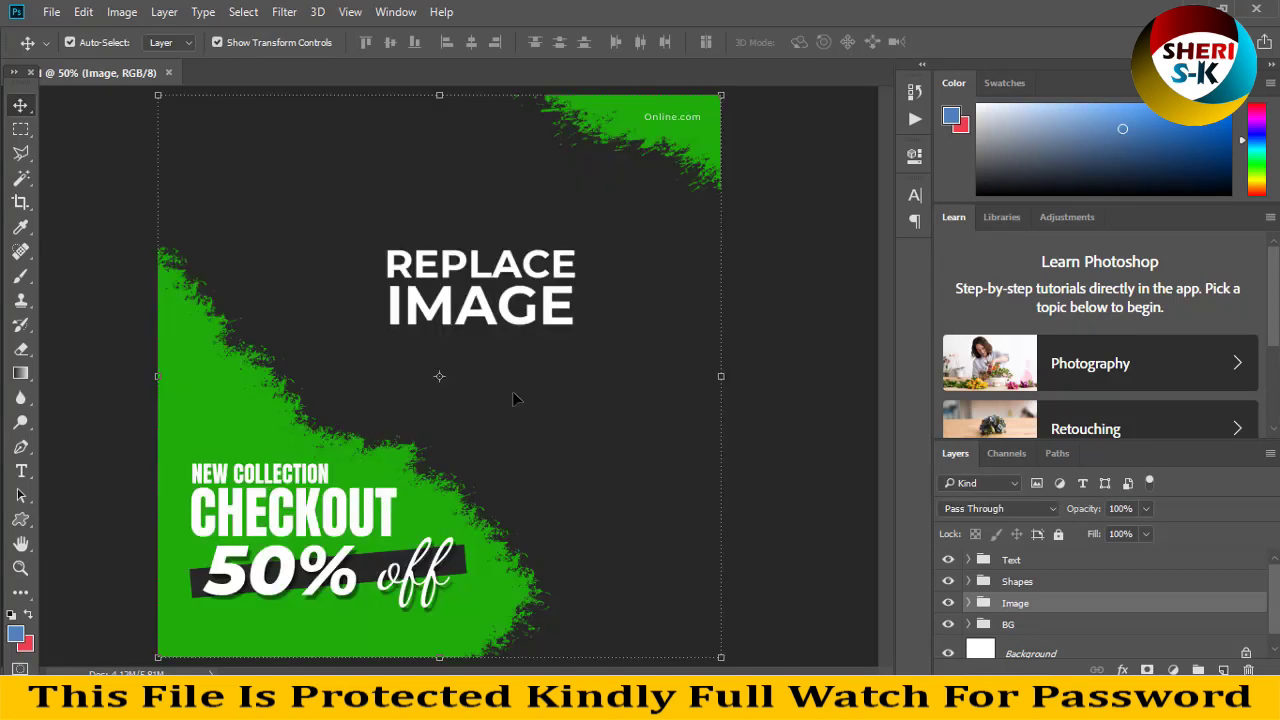
Try a Hue/Saturation adjustment on the green brush shape Layer 1 with hue +52, saturation -28 and lightness 36.
left_click(264, 440)
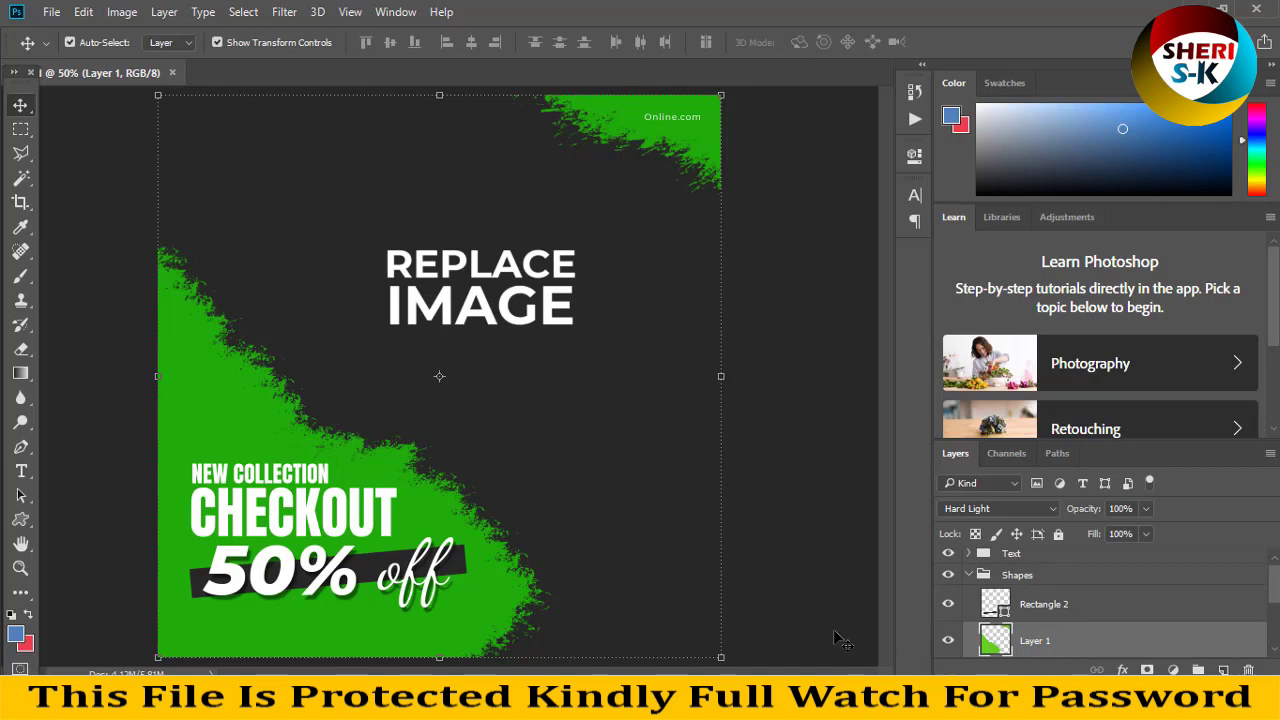
key("ctrl+u")
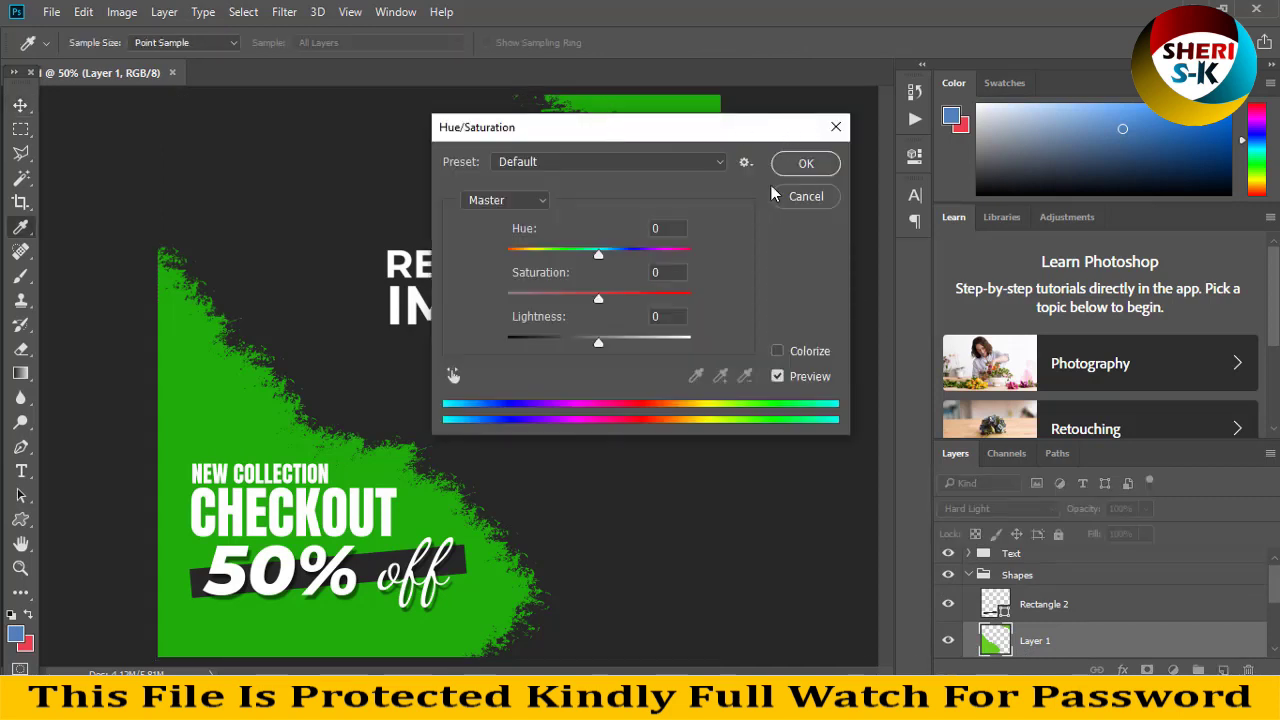
left_click_drag(790, 255, 767, 322)
type("40")
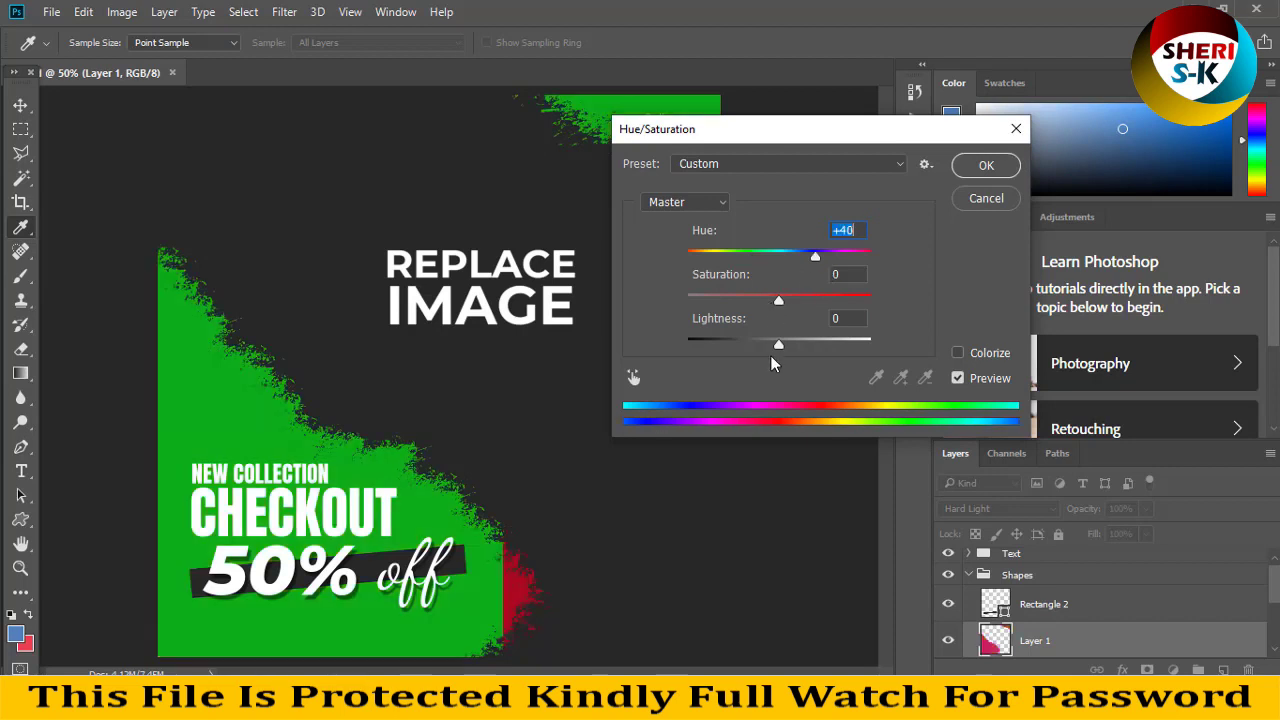
type("52")
key("Tab")
type("-28")
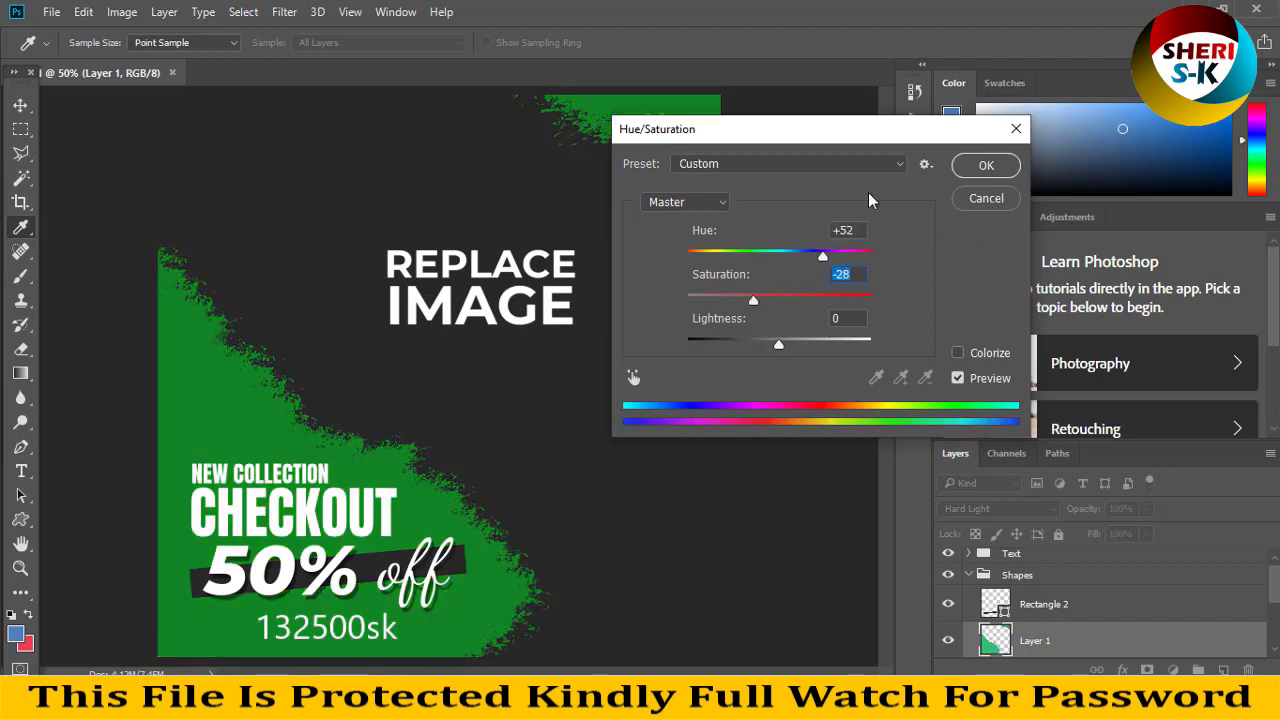
key("Tab")
type("36")
key("Escape")
key("v")
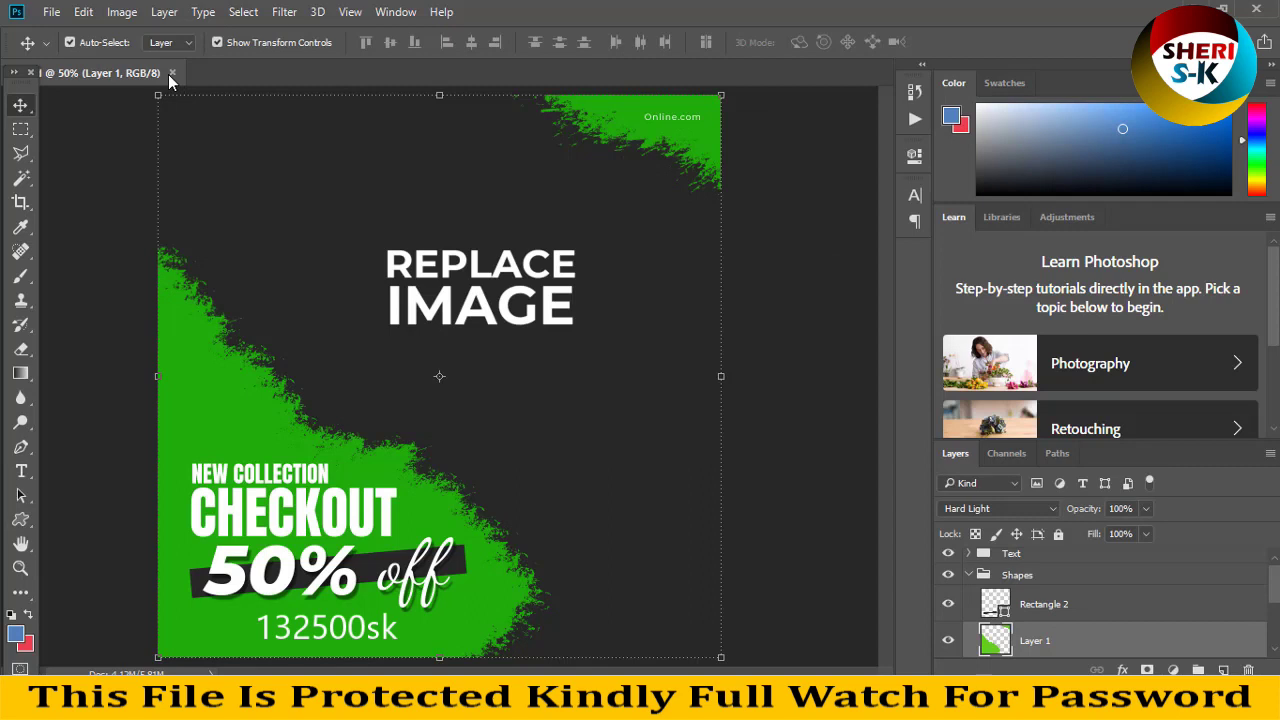
Close 12.psd and open the purple Only Today SALE template from the 50 instagram facebook banners folder.
key("ctrl+w")
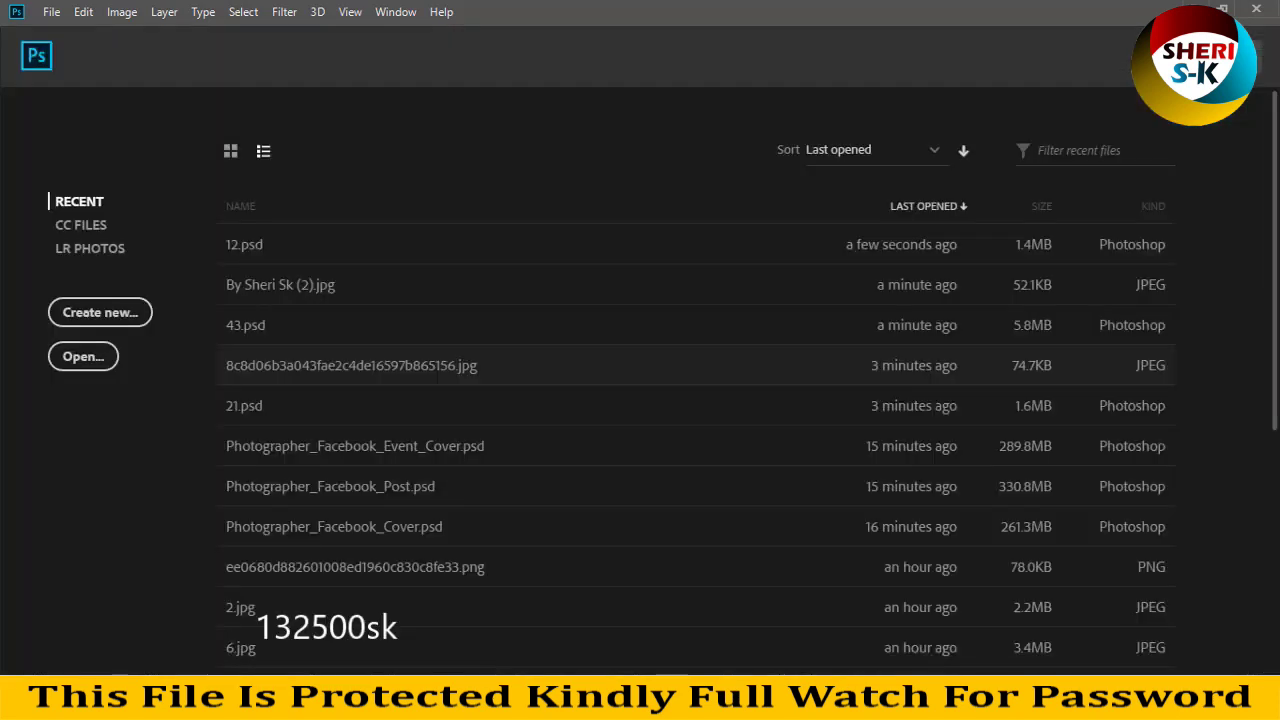
key("alt+Tab")
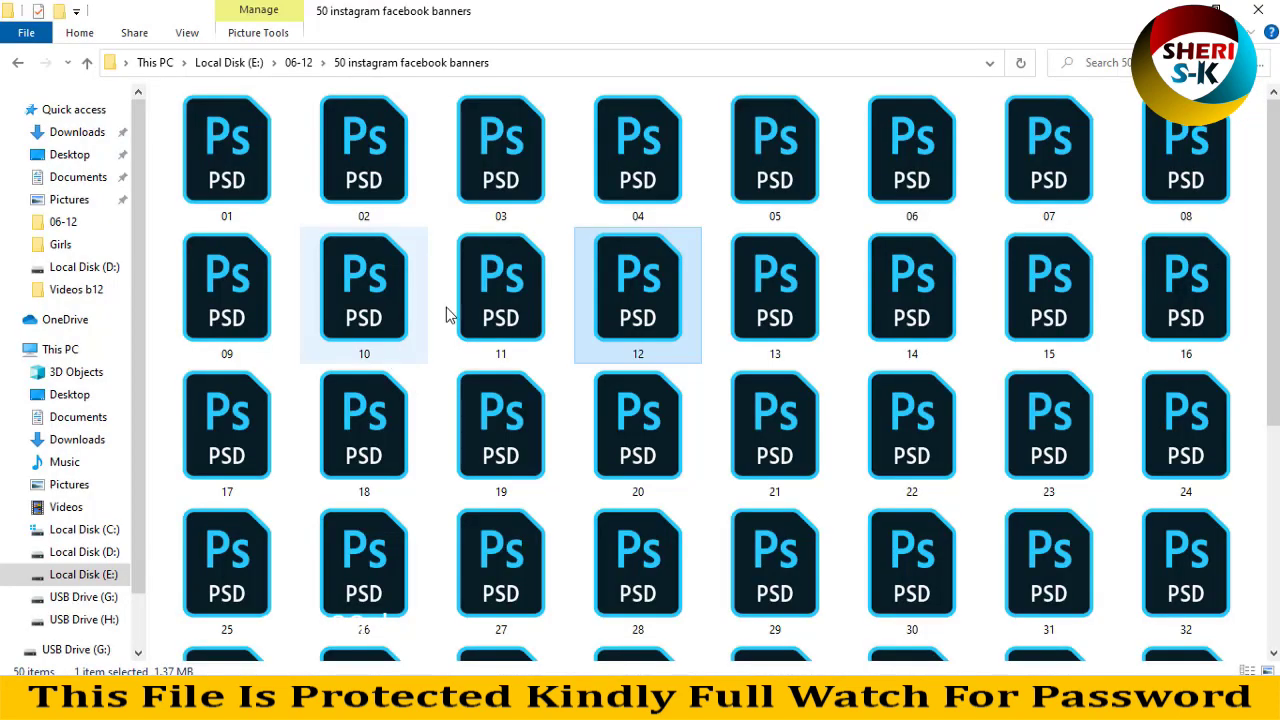
scroll(500, 370, "down", 5)
left_click(759, 314)
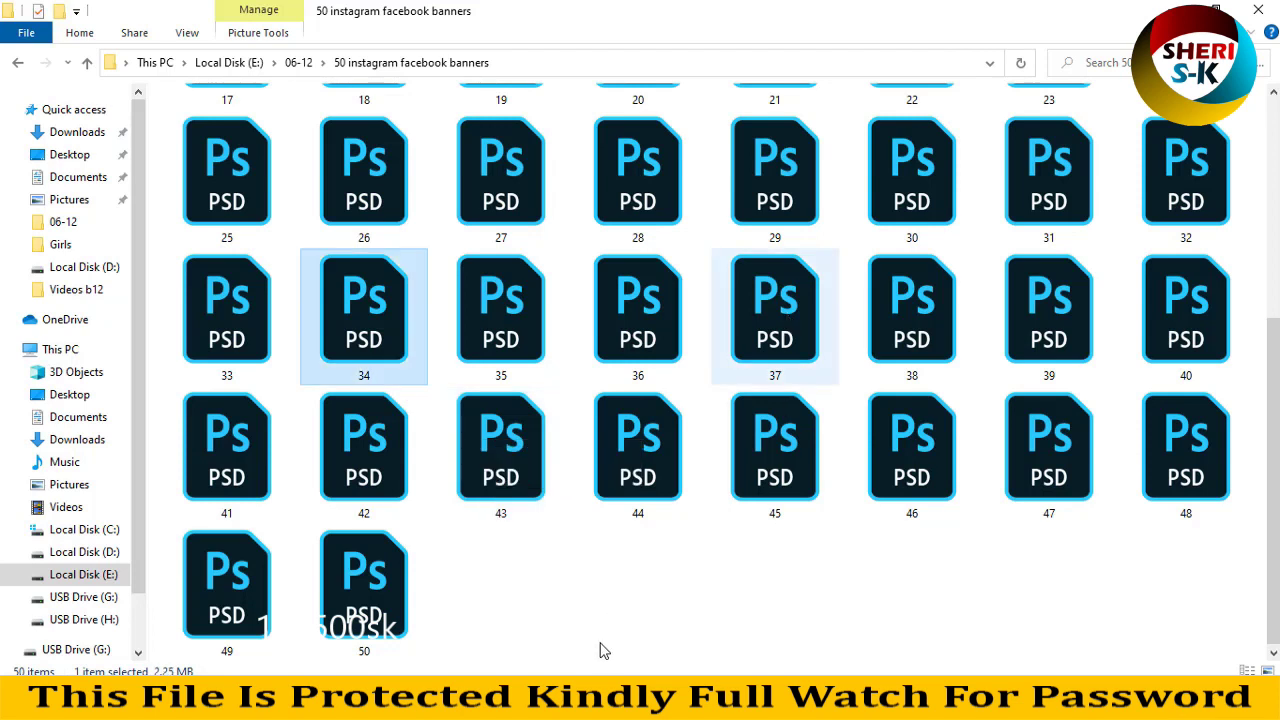
left_click_drag(765, 305, 510, 160)
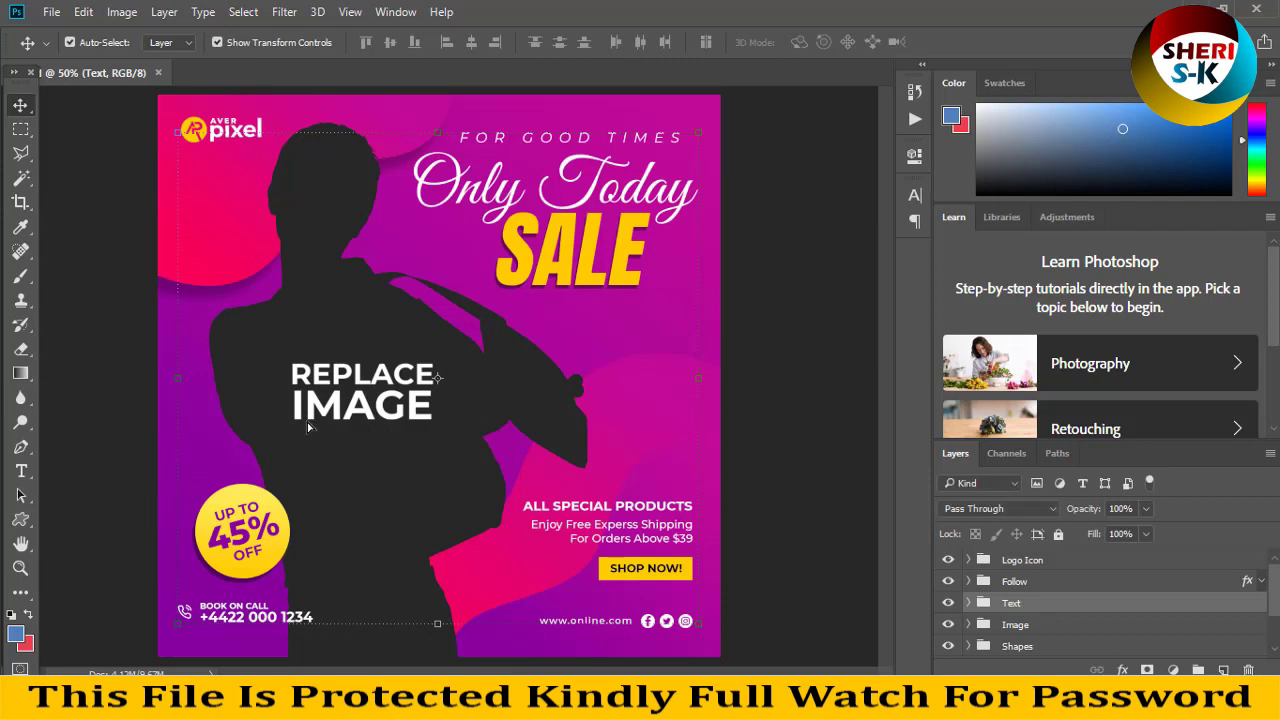
Move the REPLACE IMAGE silhouette left and slightly up on the banner and select the pink wave Shape 12.
left_click(286, 458)
key("ctrl+z")
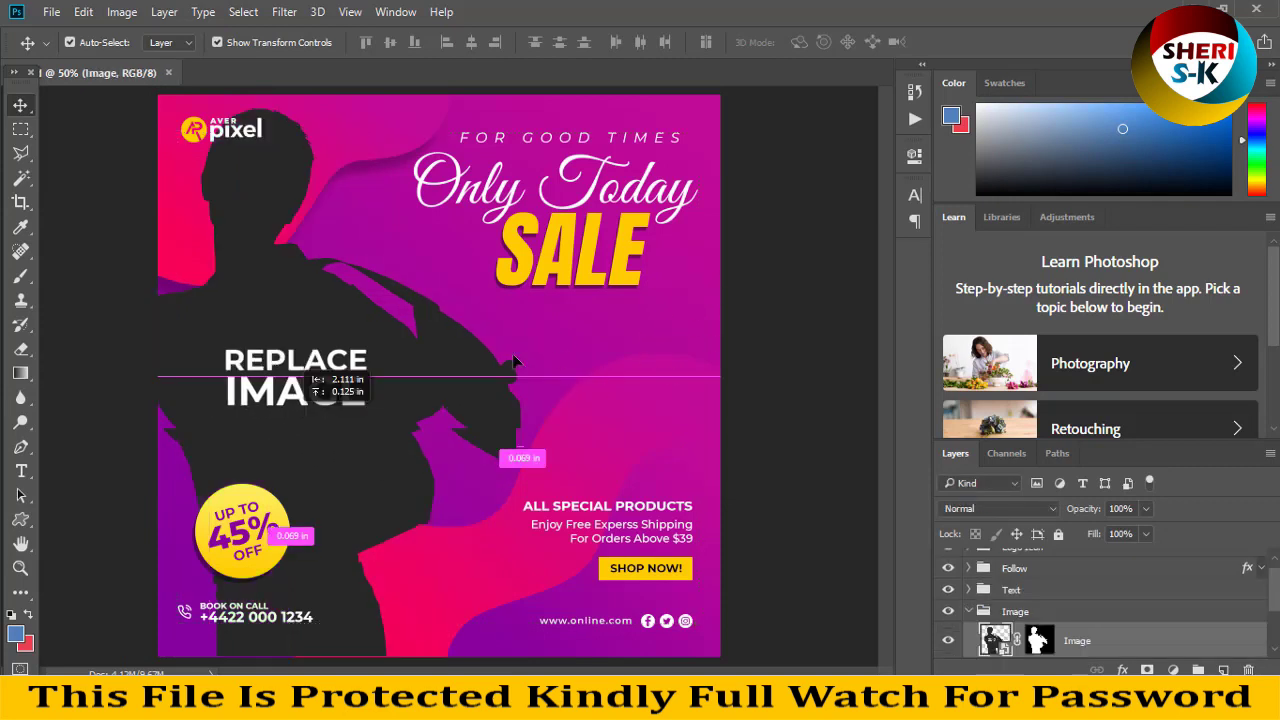
left_click(548, 346)
left_click(269, 535)
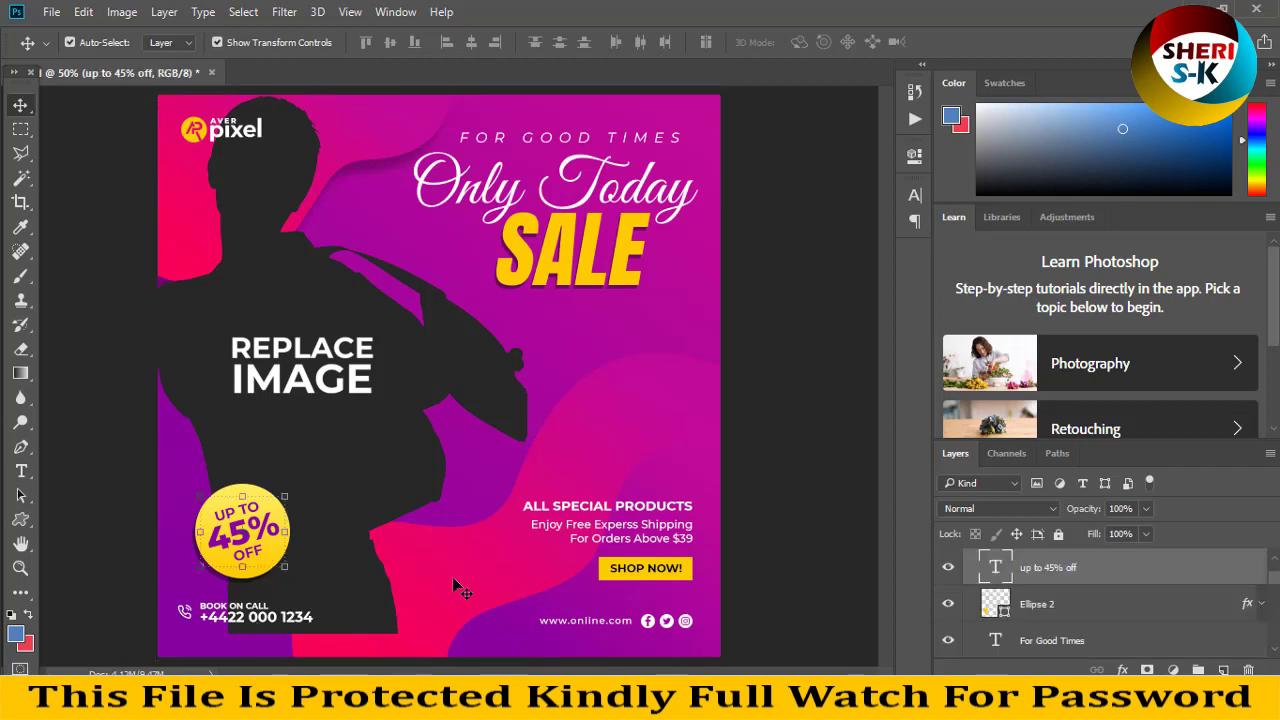
left_click(464, 515)
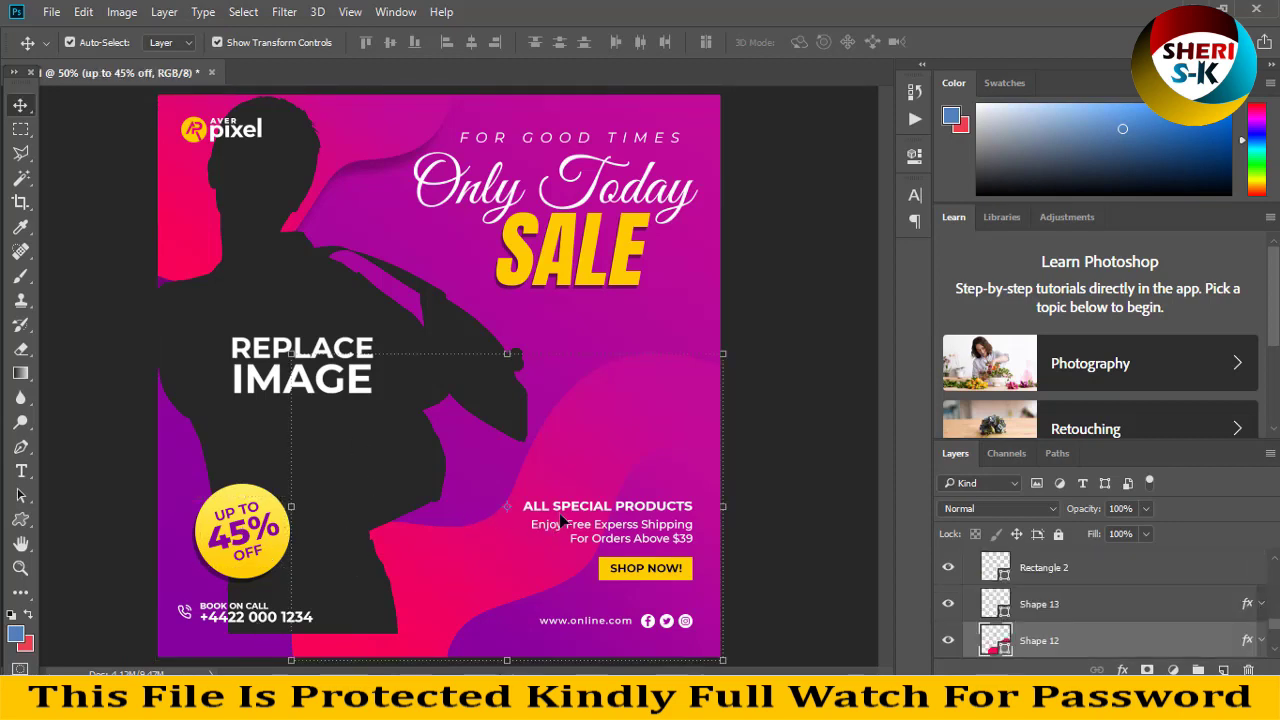